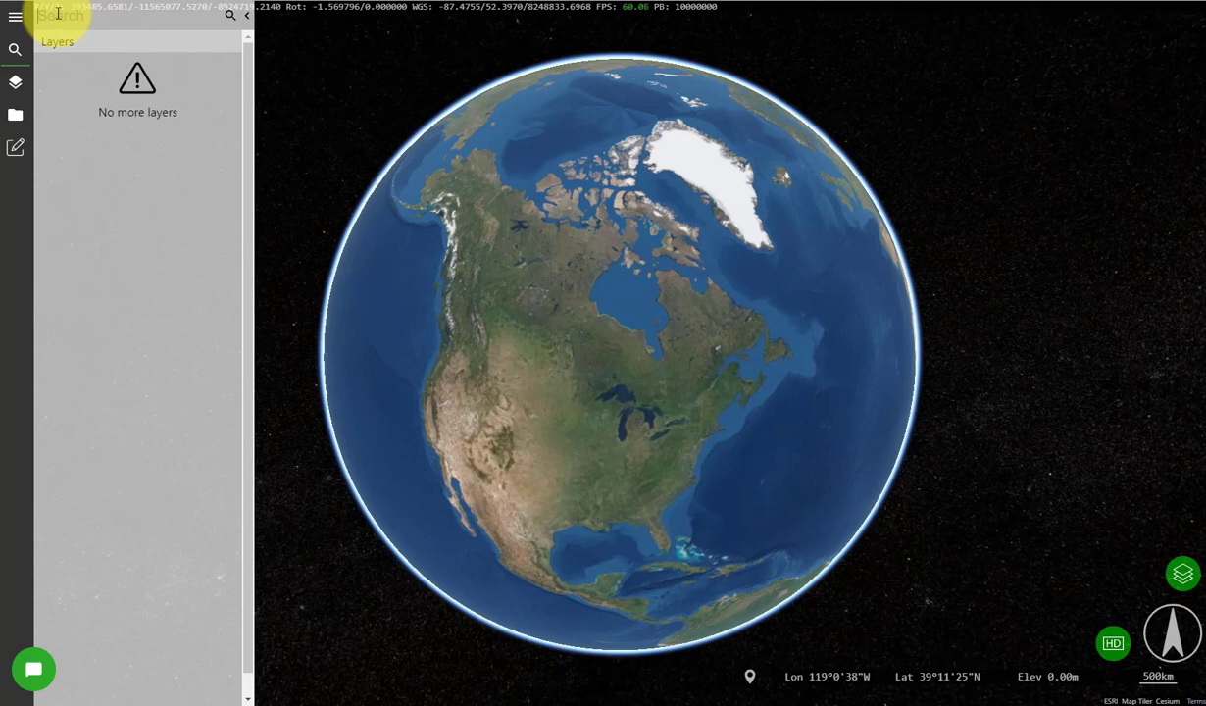
- Search for 'Toronto' and fly to the 'Toronto, Ontario' result
type("Toronto")
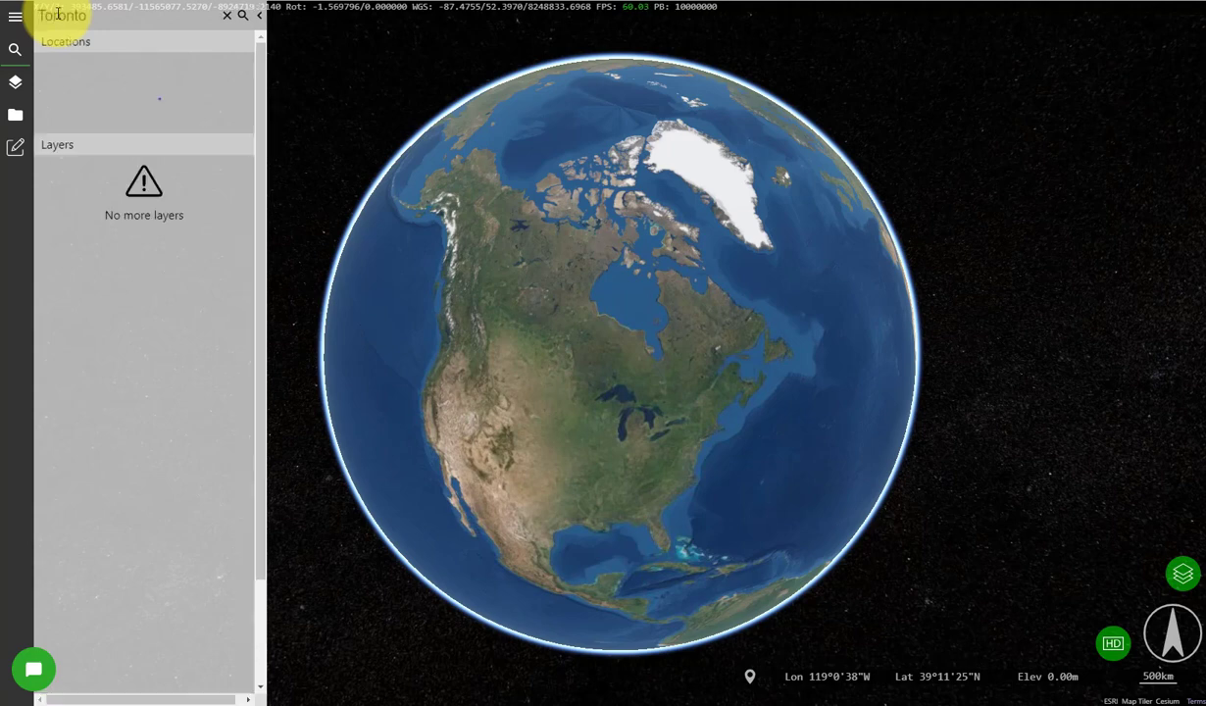
left_click(72, 82)
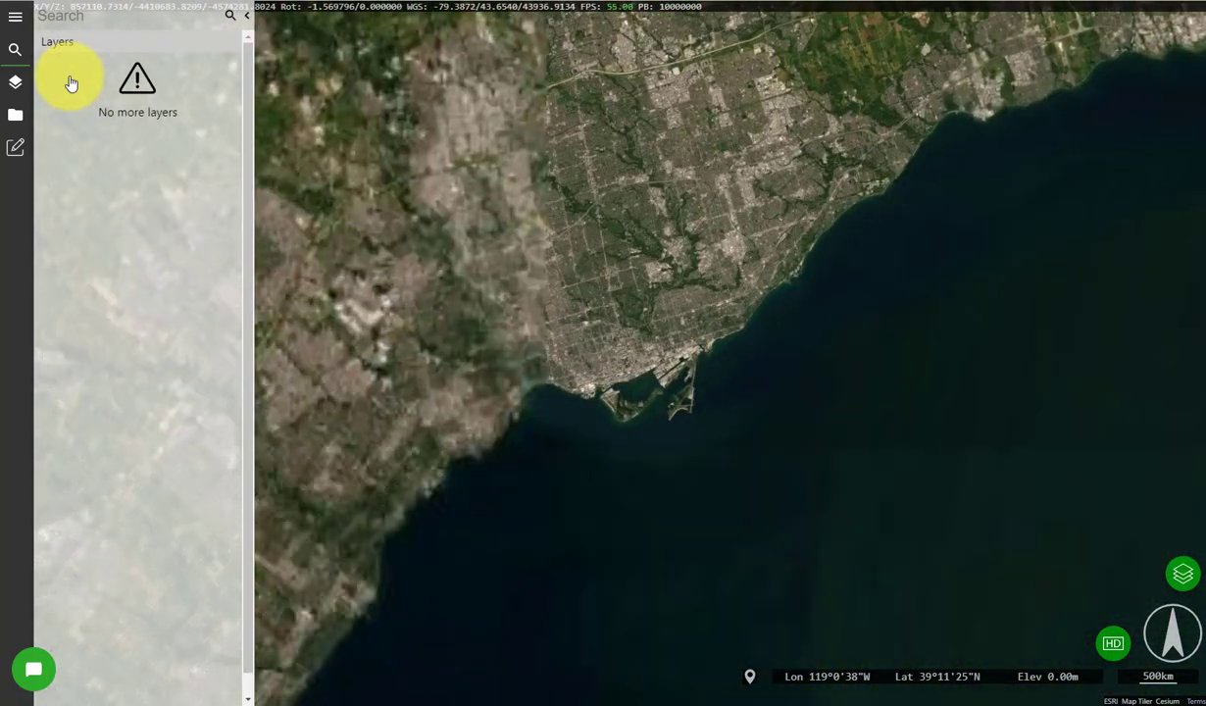
- Zoom in on Toronto's Humber River area and switch the basemap to Bing Ortho + Labels
left_click_drag(537, 380, 624, 396)
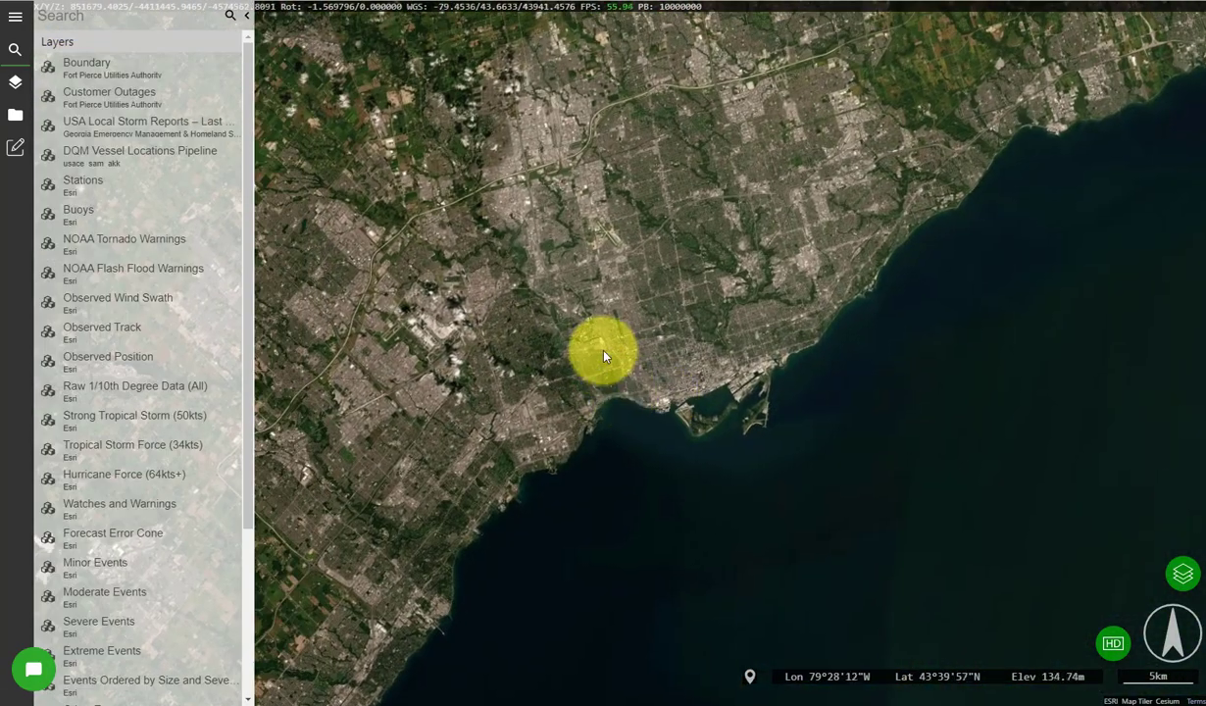
scroll(604, 357, "down", 10)
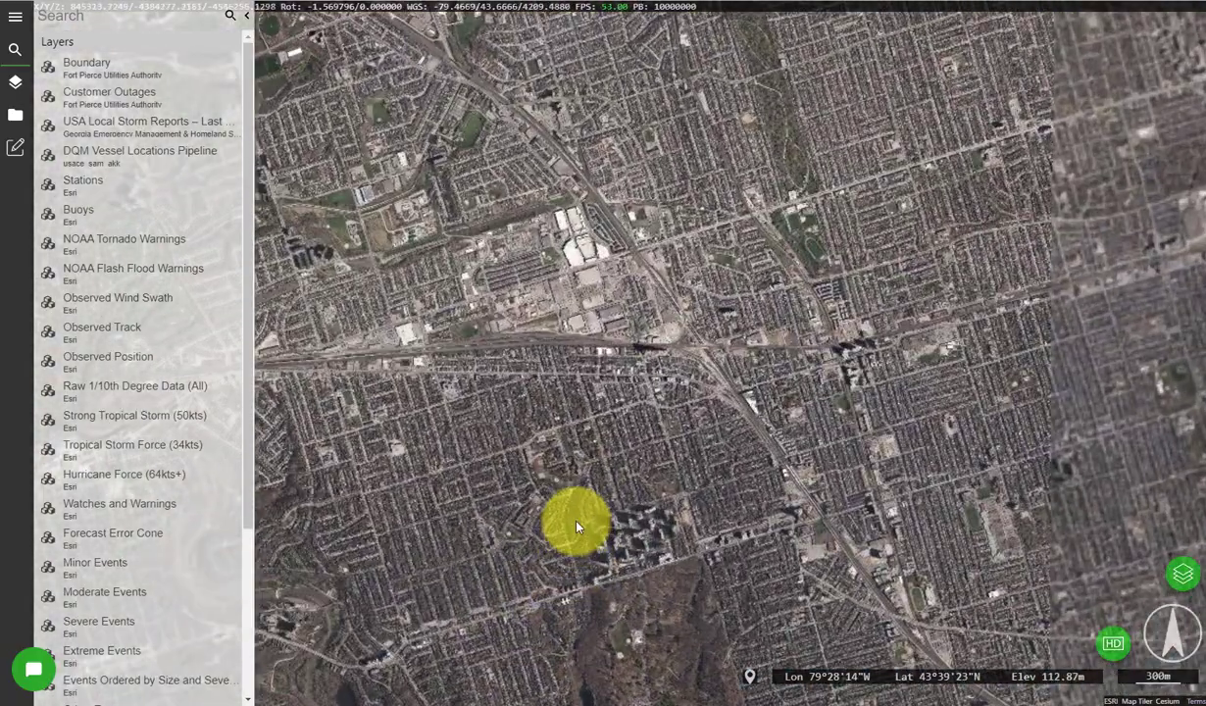
left_click_drag(398, 480, 745, 200)
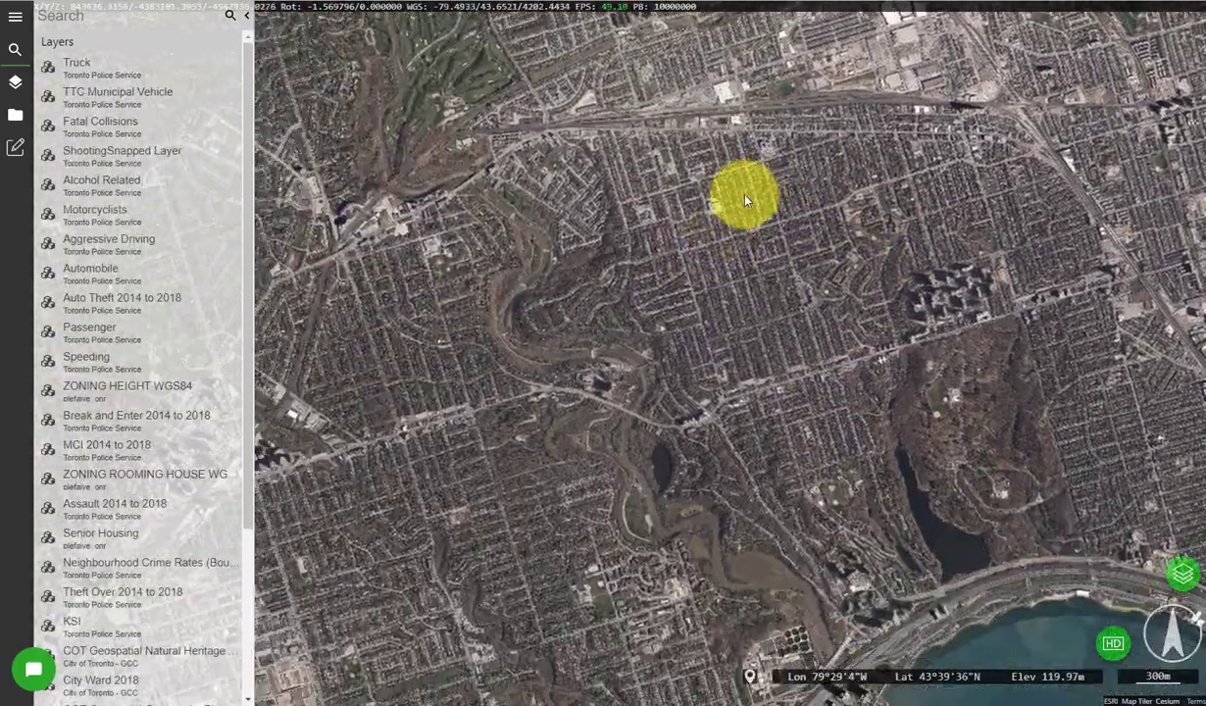
scroll(627, 339, "down", 3)
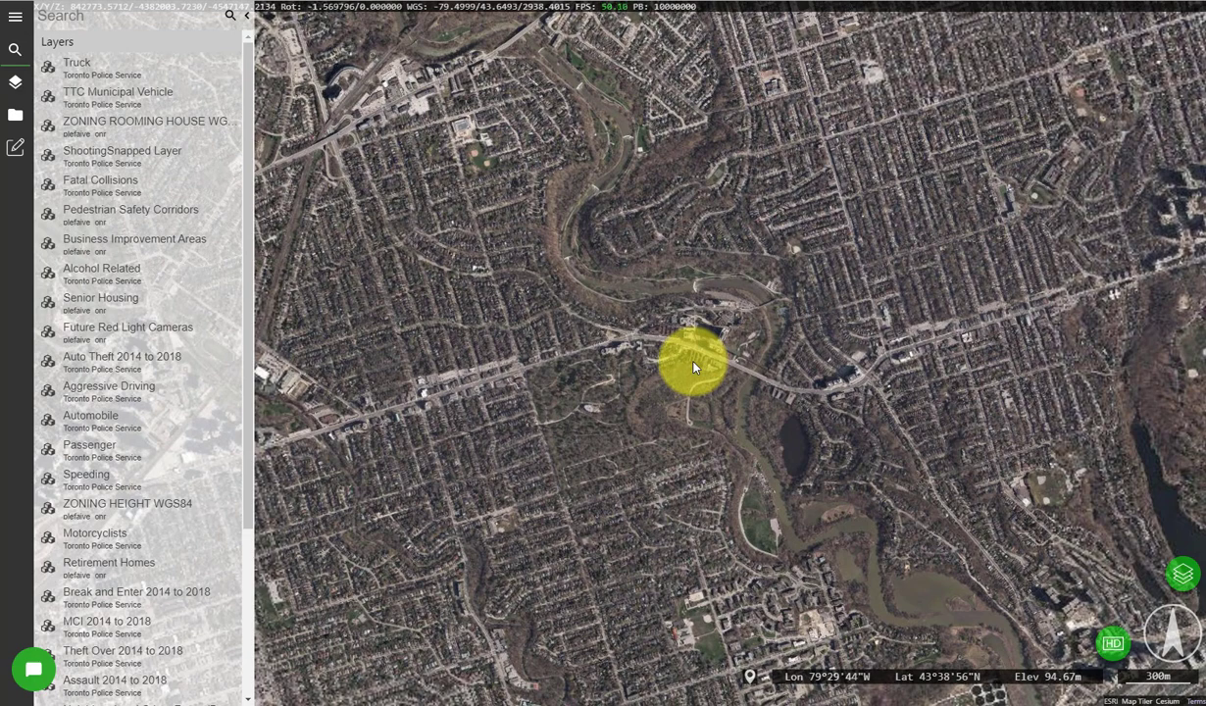
mouse_move(1178, 582)
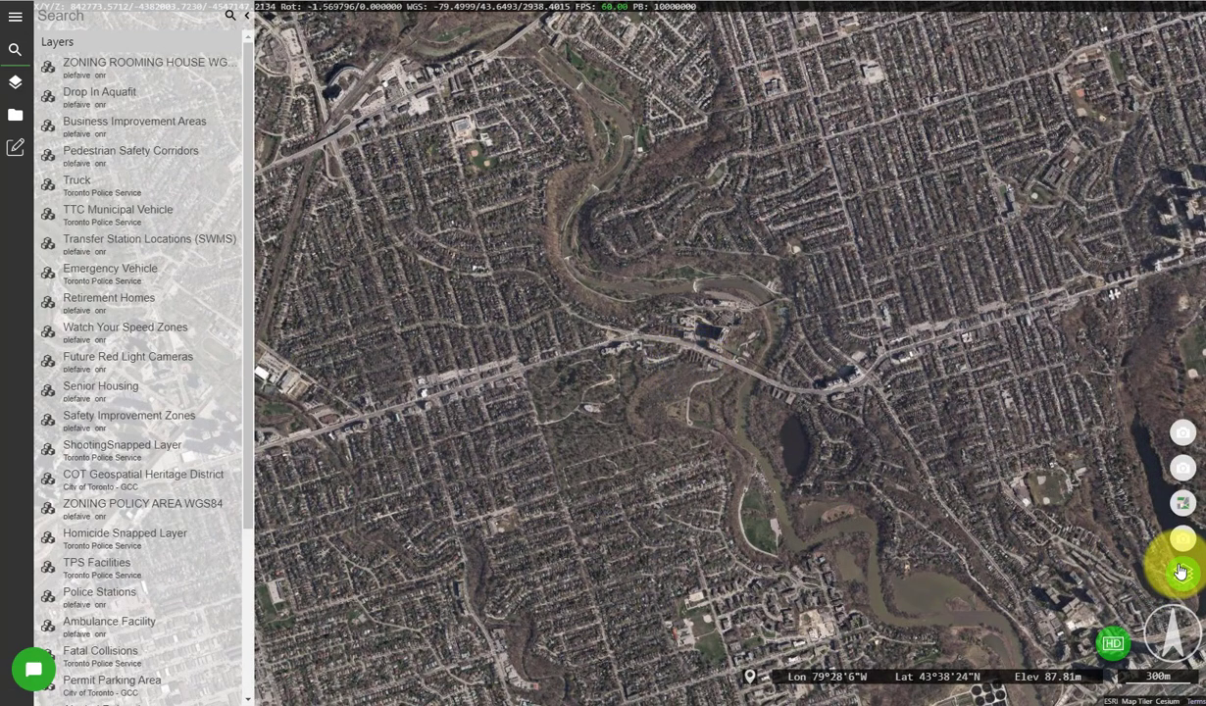
left_click(1184, 509)
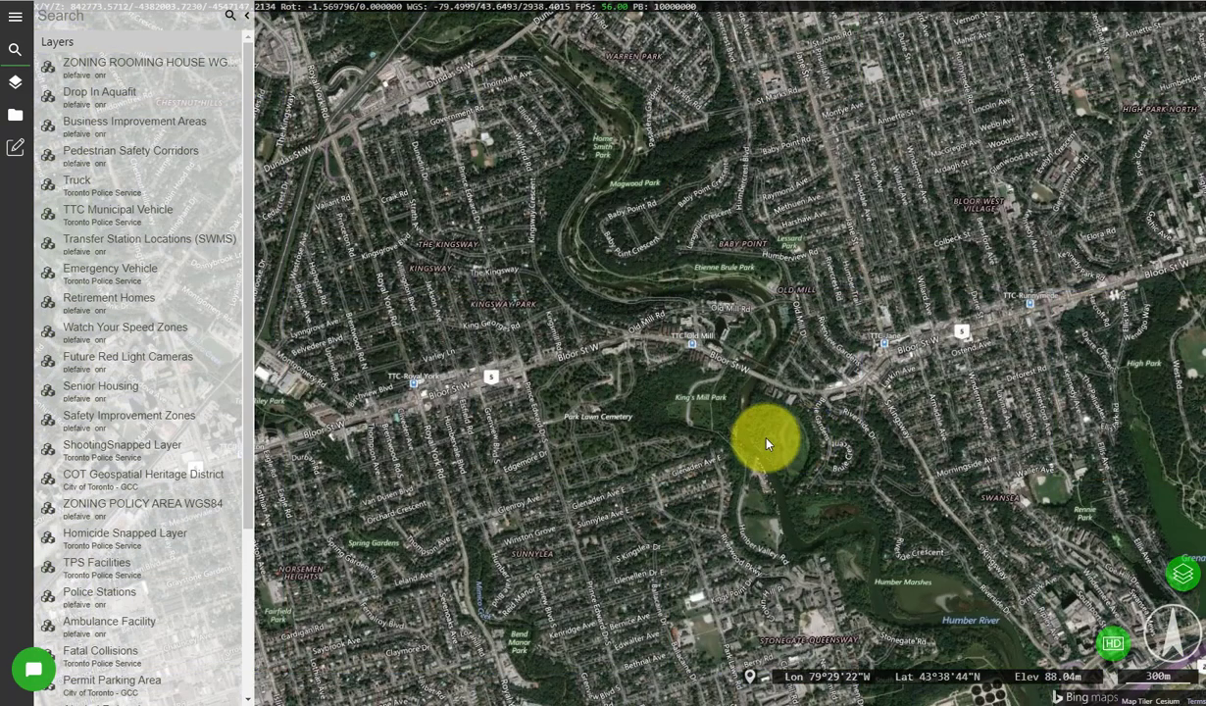
- Change the basemap provider to Stamen Toner and zoom out to show west Toronto
left_click(14, 86)
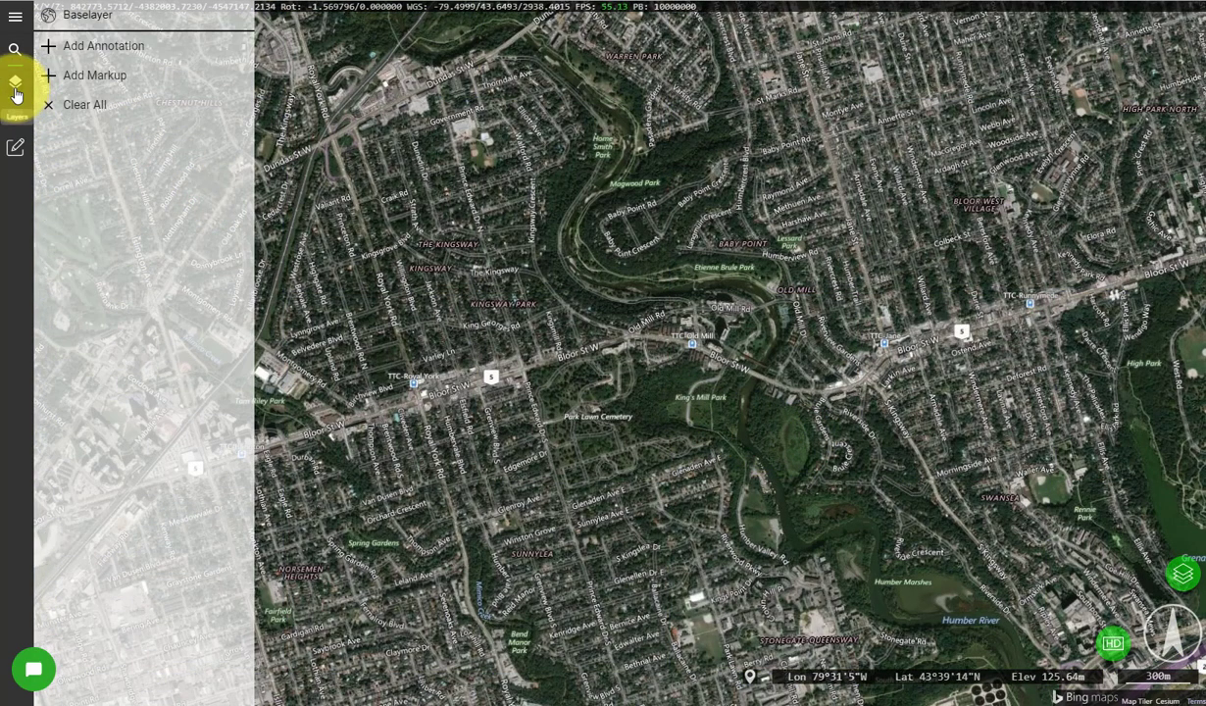
left_click(110, 20)
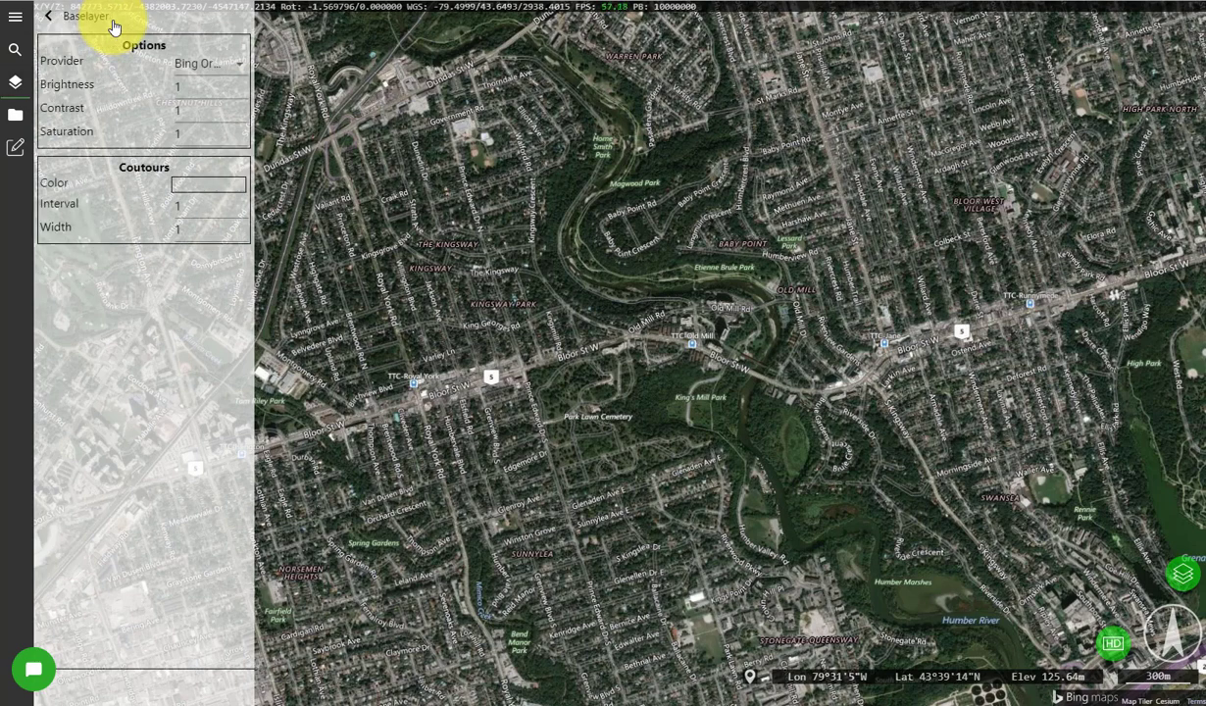
left_click(224, 70)
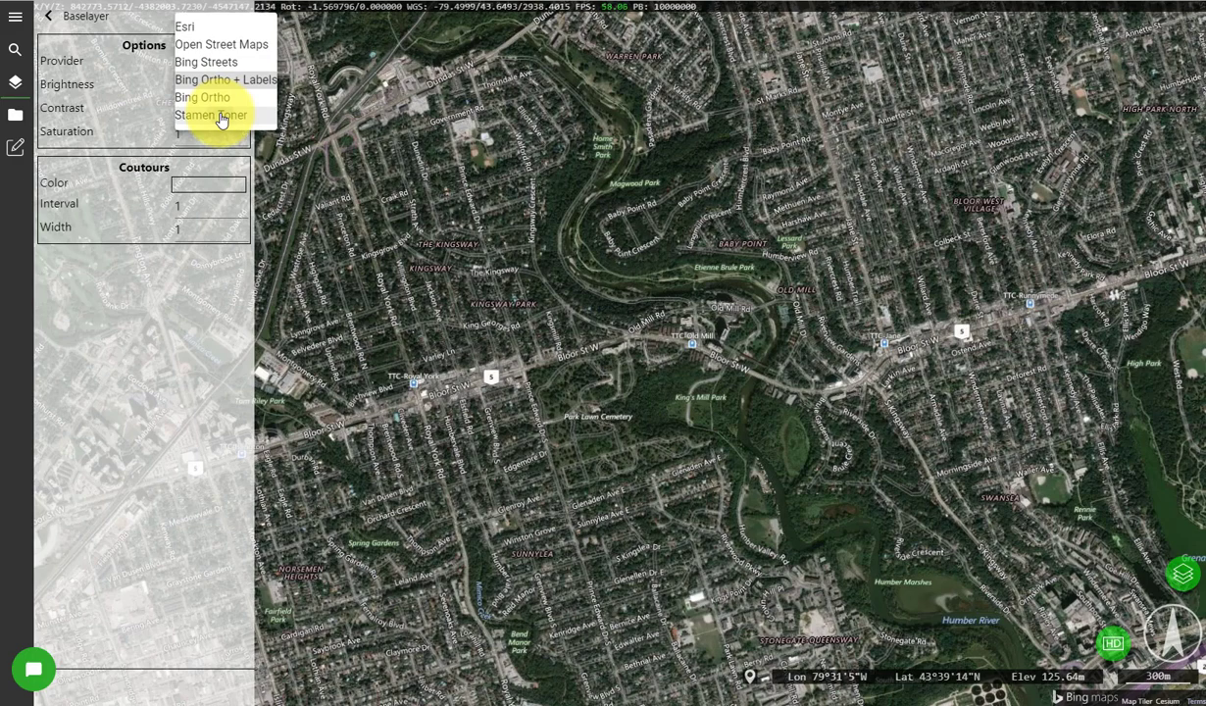
left_click(221, 115)
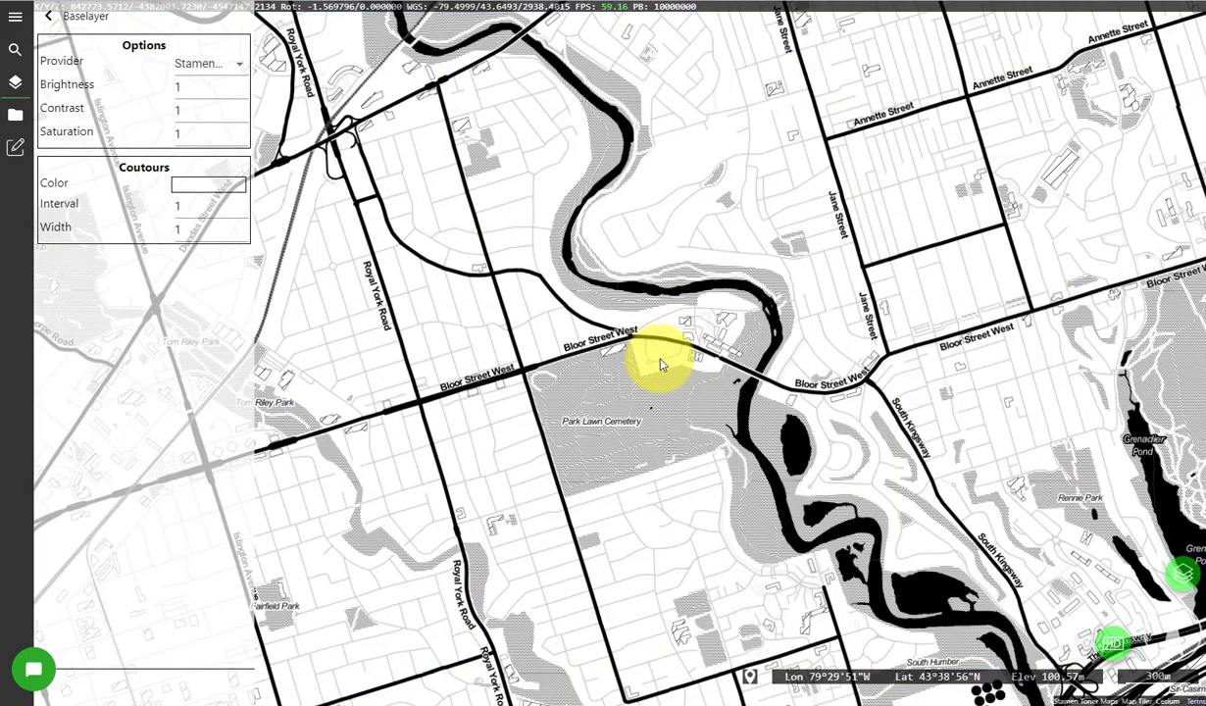
scroll(660, 365, "down", 10)
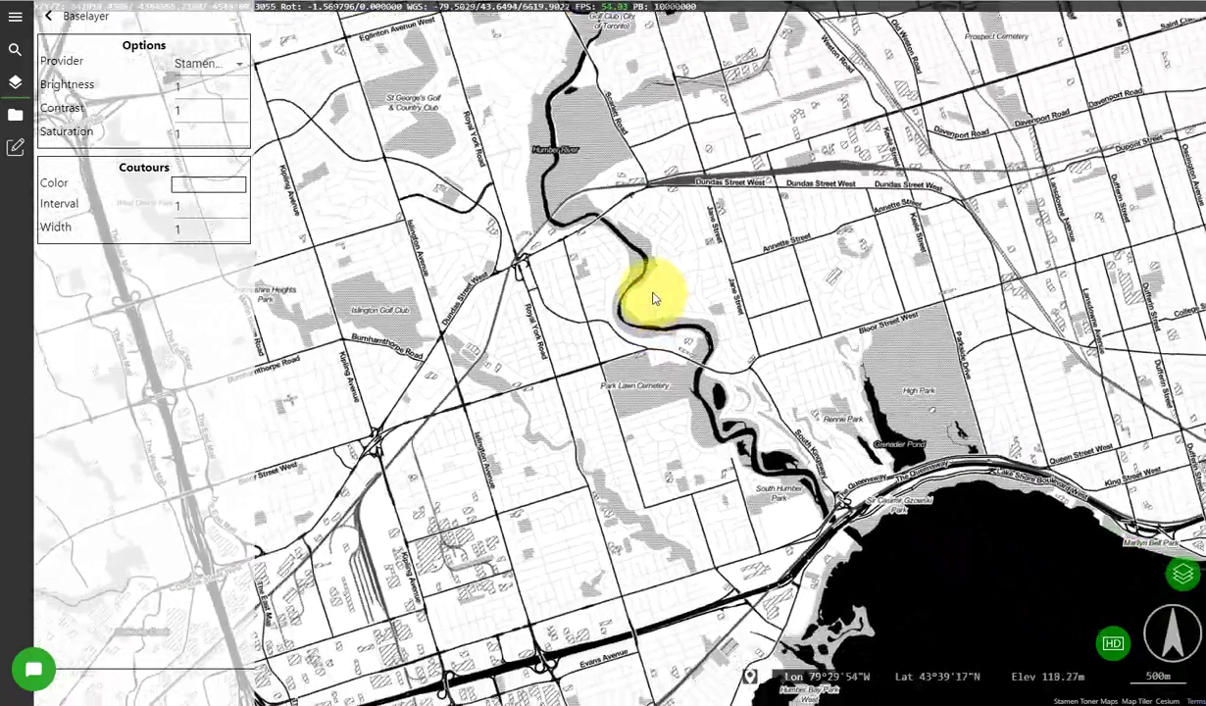
scroll(654, 265, "down", 5)
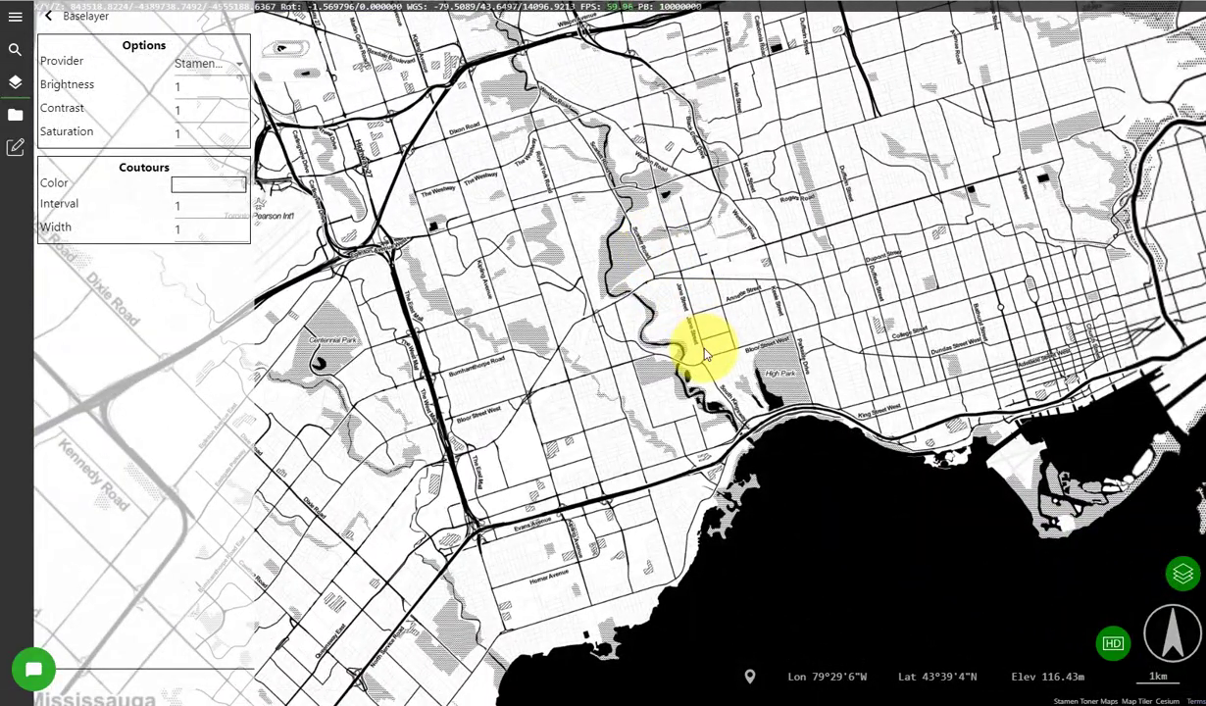
scroll(693, 360, "up", 2)
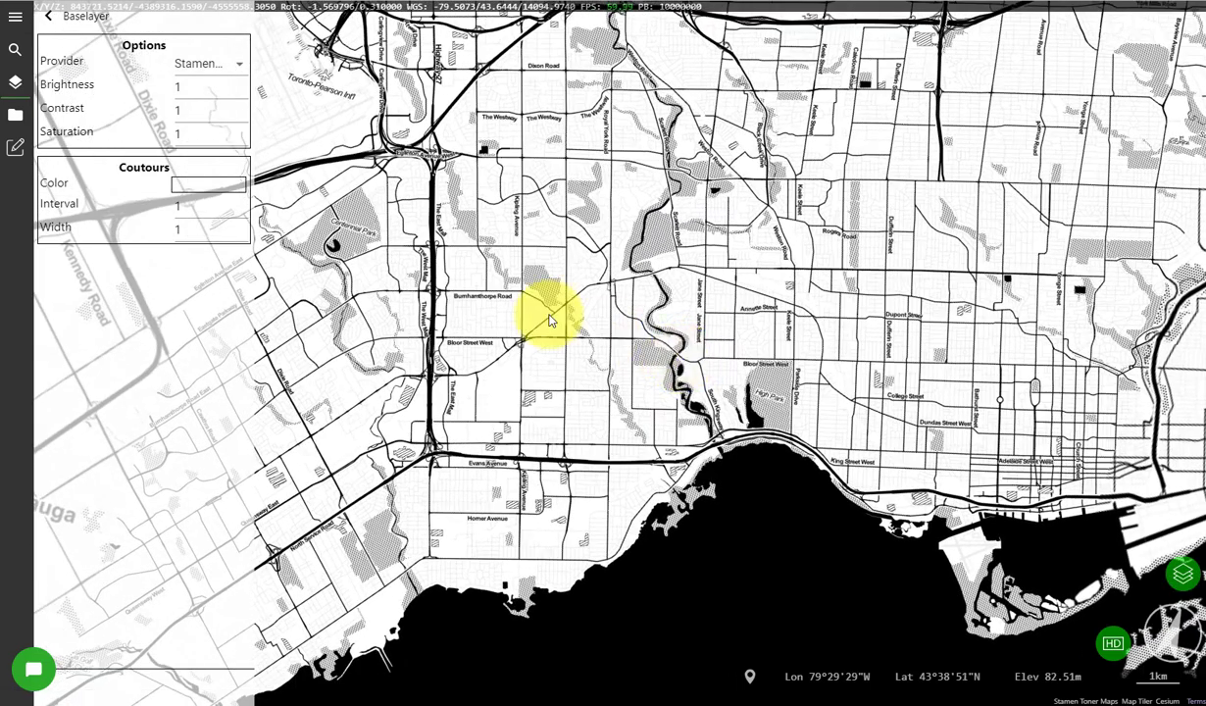
left_click(49, 17)
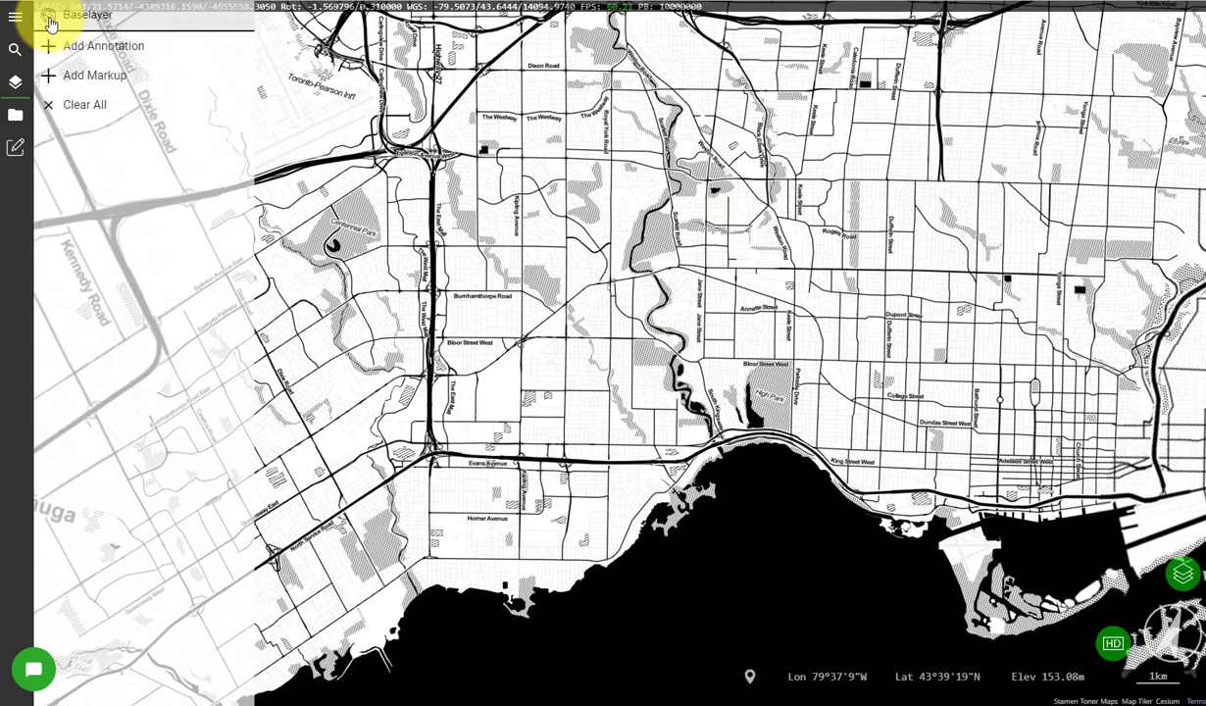
- Draw a closed four-corner rectangle markup from near Pearson down to the lakeshore
left_click(81, 78)
left_click(294, 76)
left_click(937, 77)
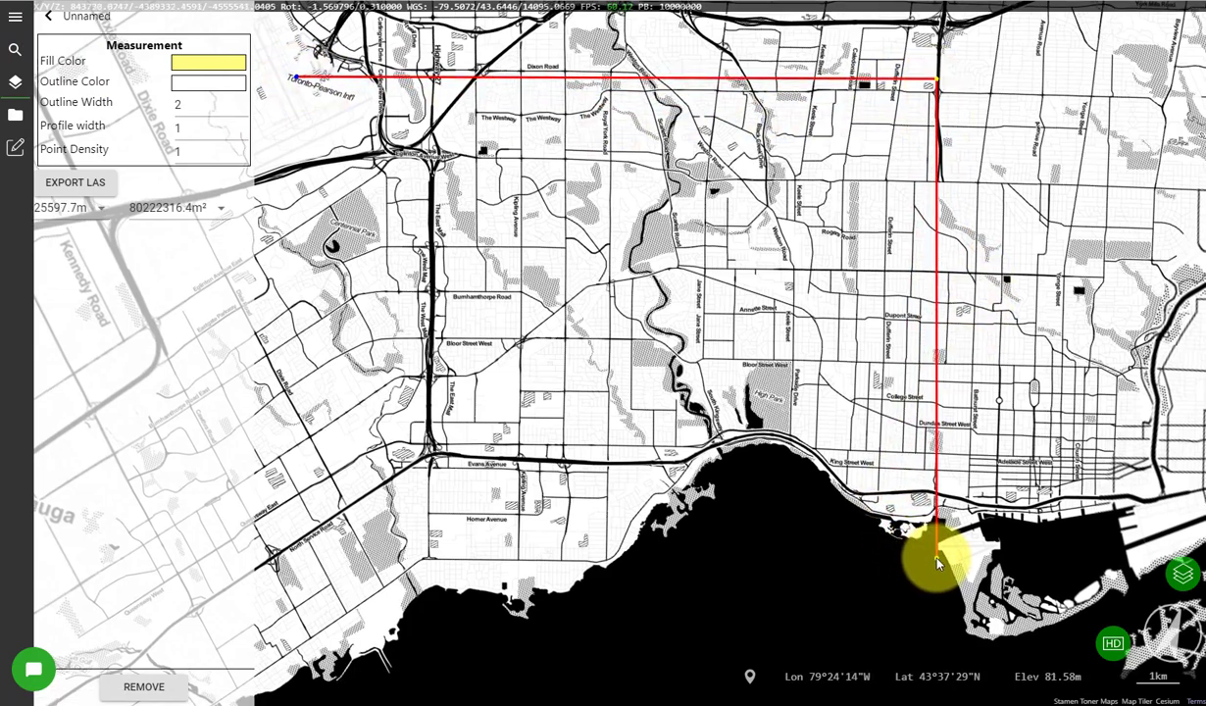
left_click(937, 557)
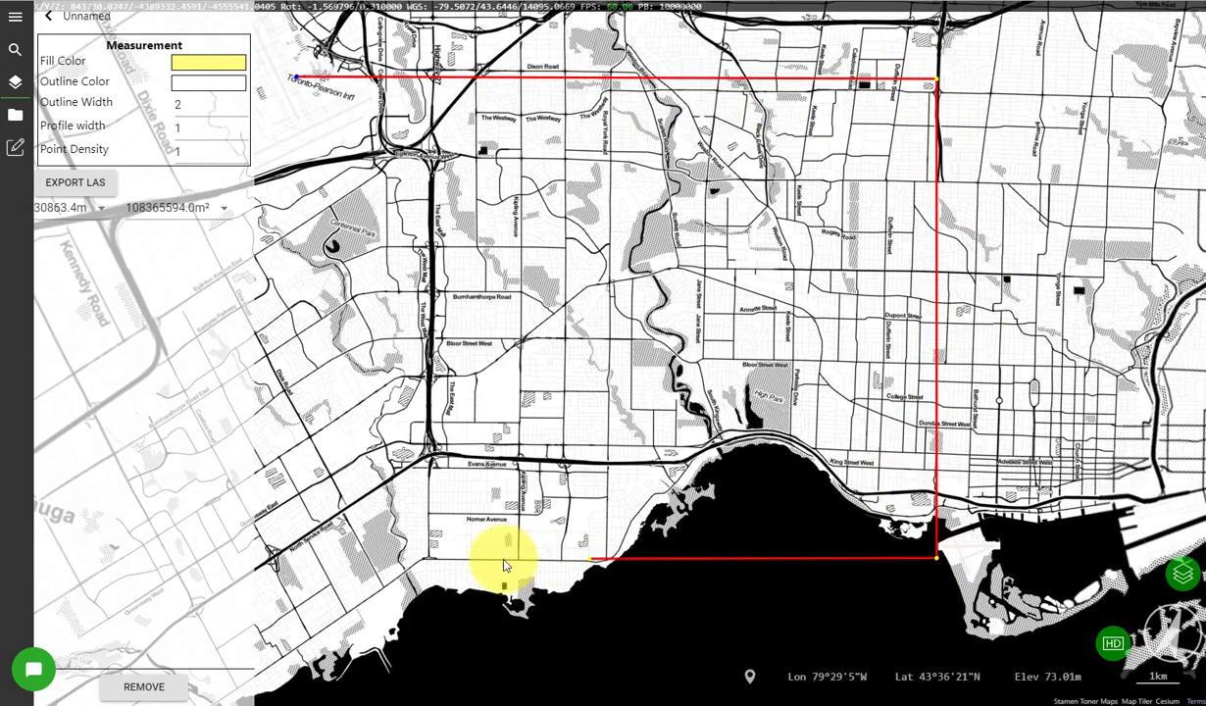
left_click(308, 546)
left_click(301, 80)
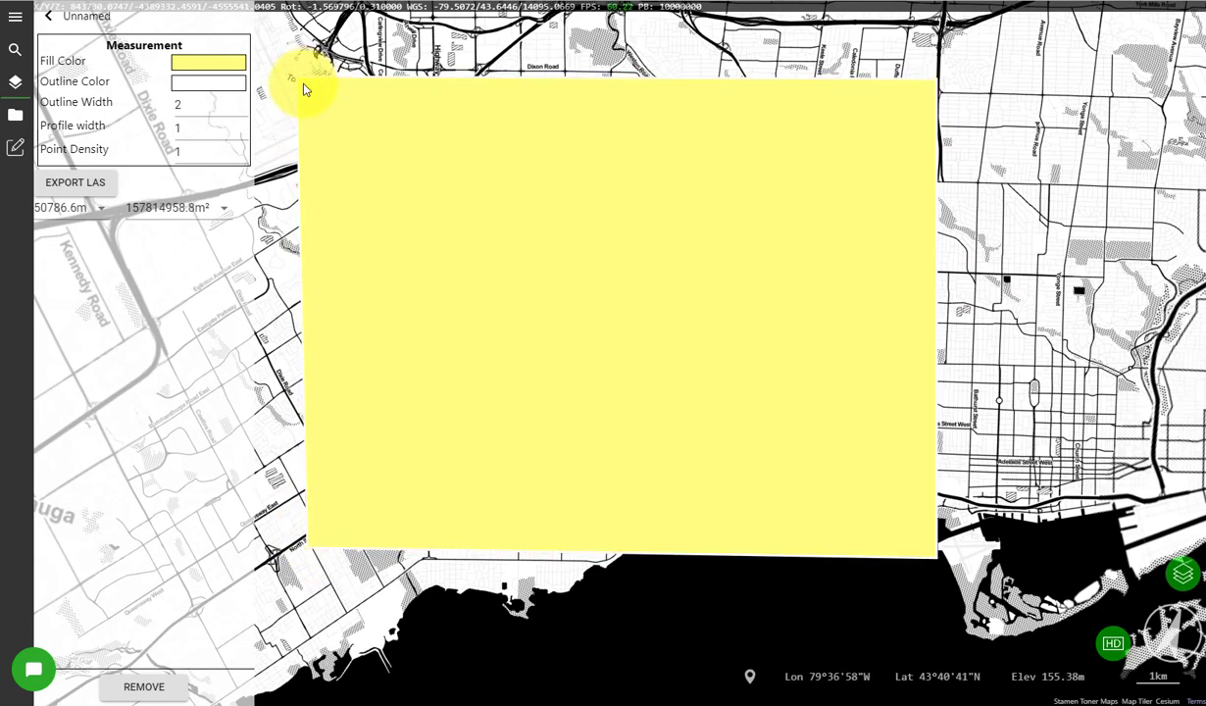
left_click(197, 63)
- Make the polygon's fill semi-transparent white, with alpha about 0.5
left_click(175, 54)
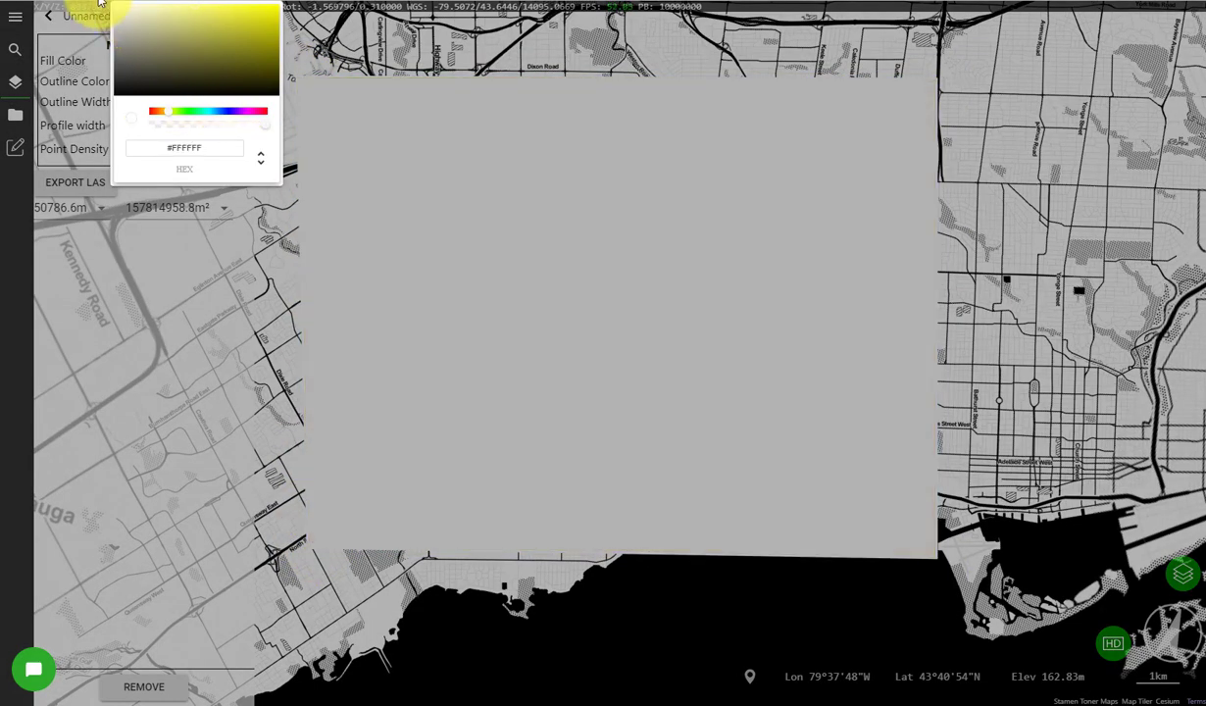
left_click_drag(270, 131, 208, 122)
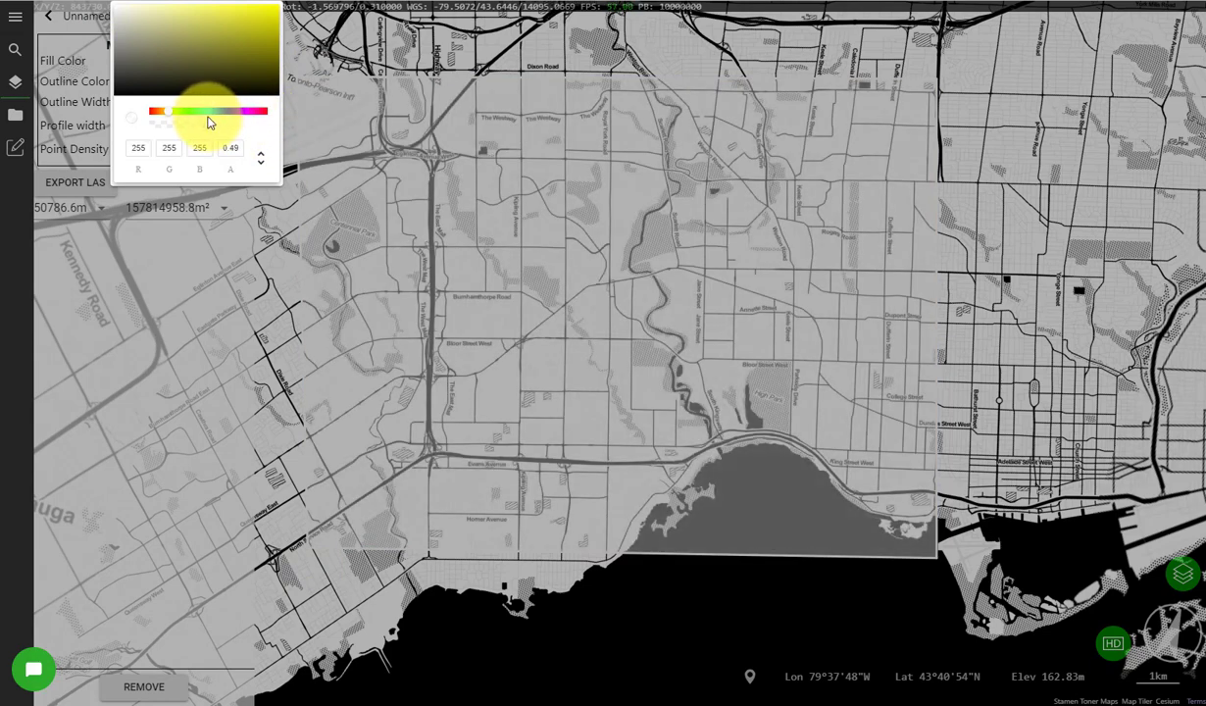
scroll(239, 147, "up", 1)
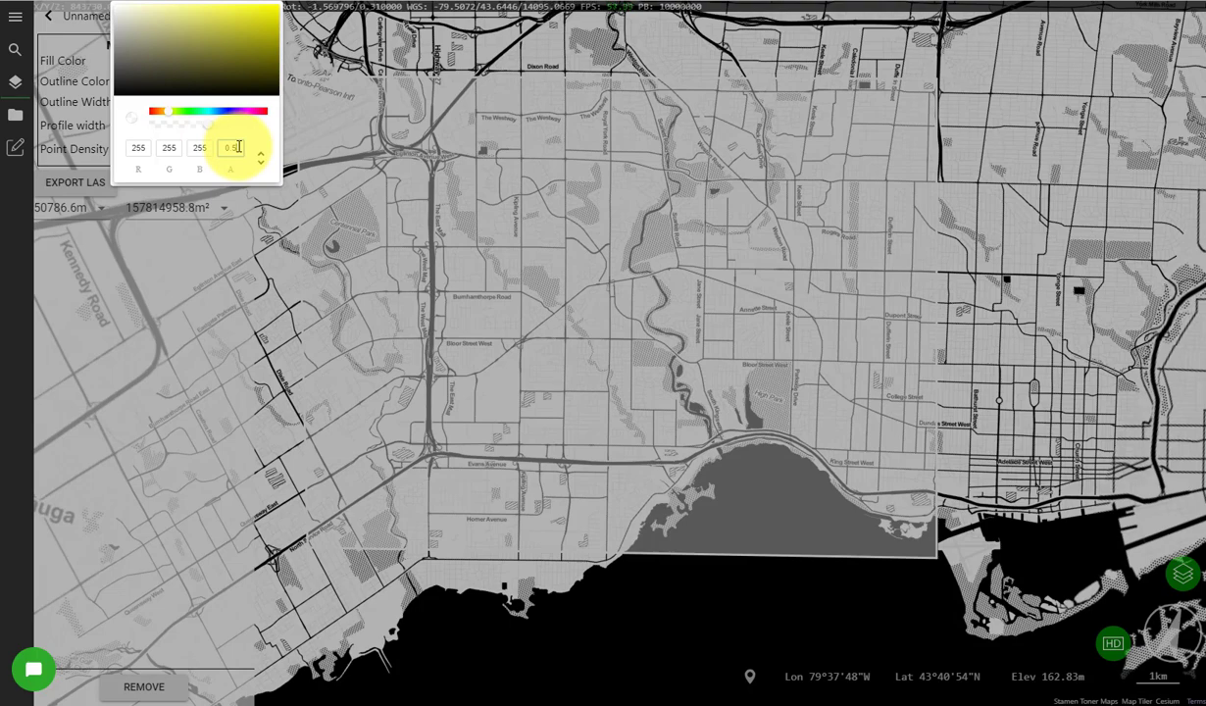
left_click(395, 322)
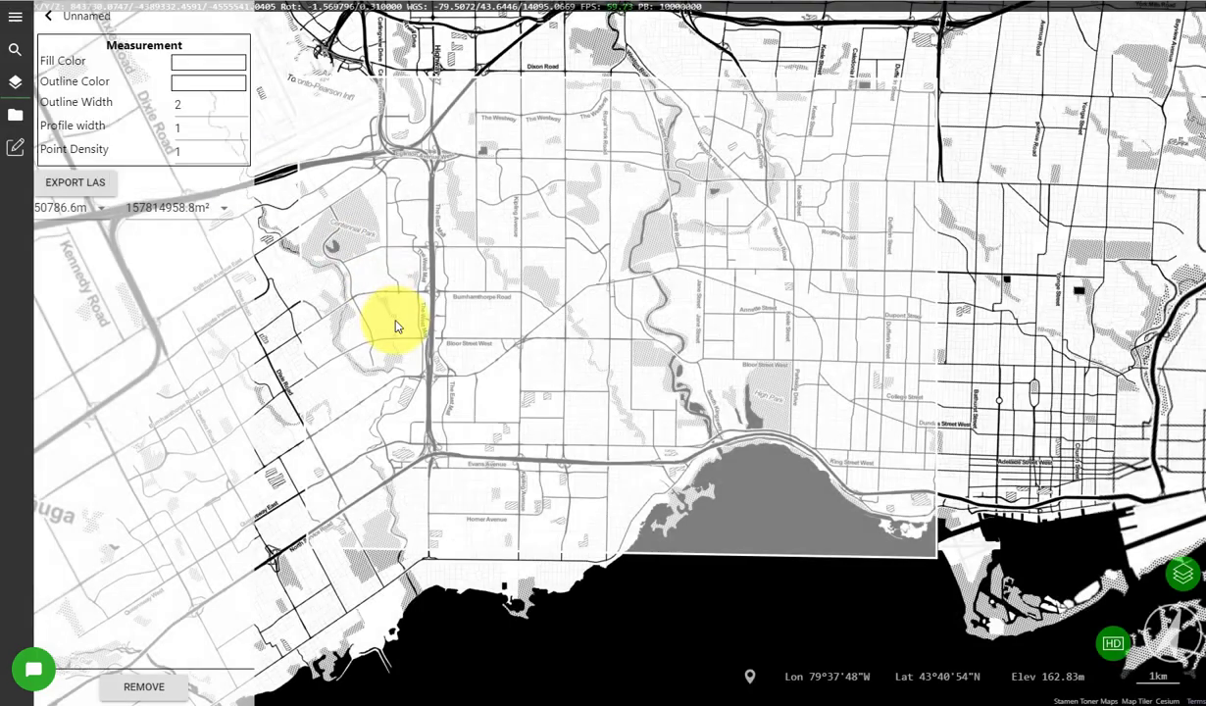
- Check the outline colour's RGBA values in its colour picker
left_click(232, 91)
left_click(295, 155)
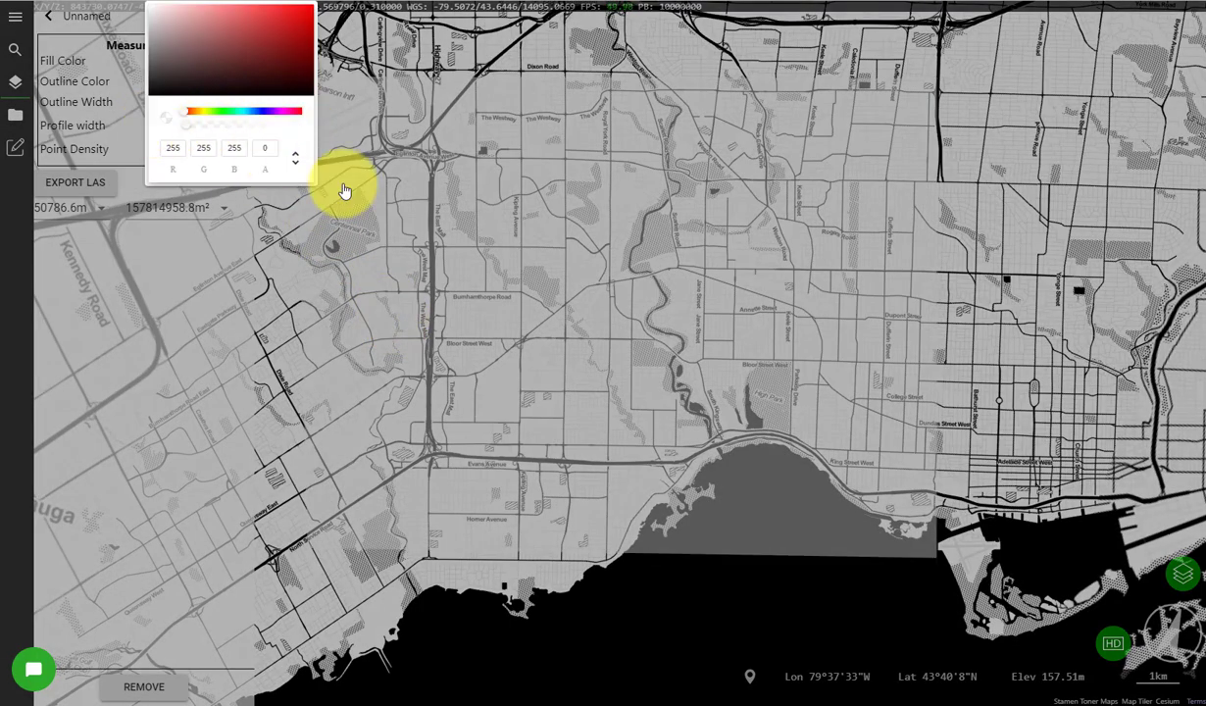
left_click(392, 195)
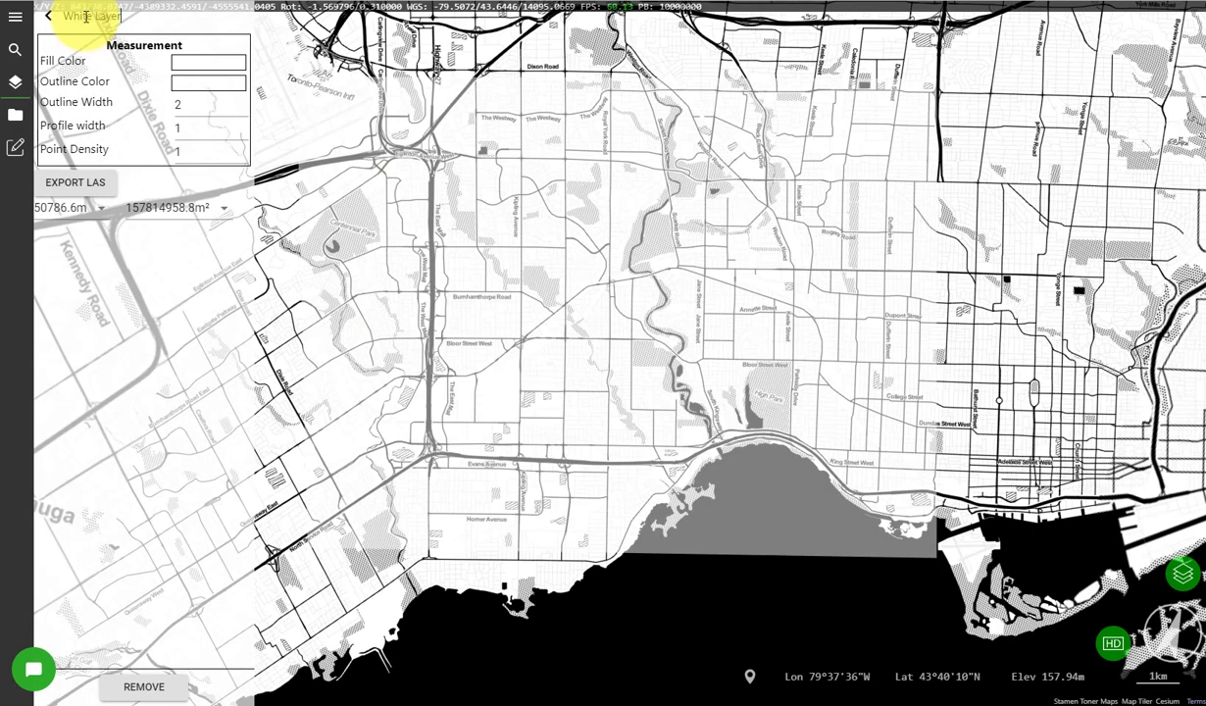
- Move the view to the Humber River between Dundas and Bloor Street West and start a new markup
left_click(54, 20)
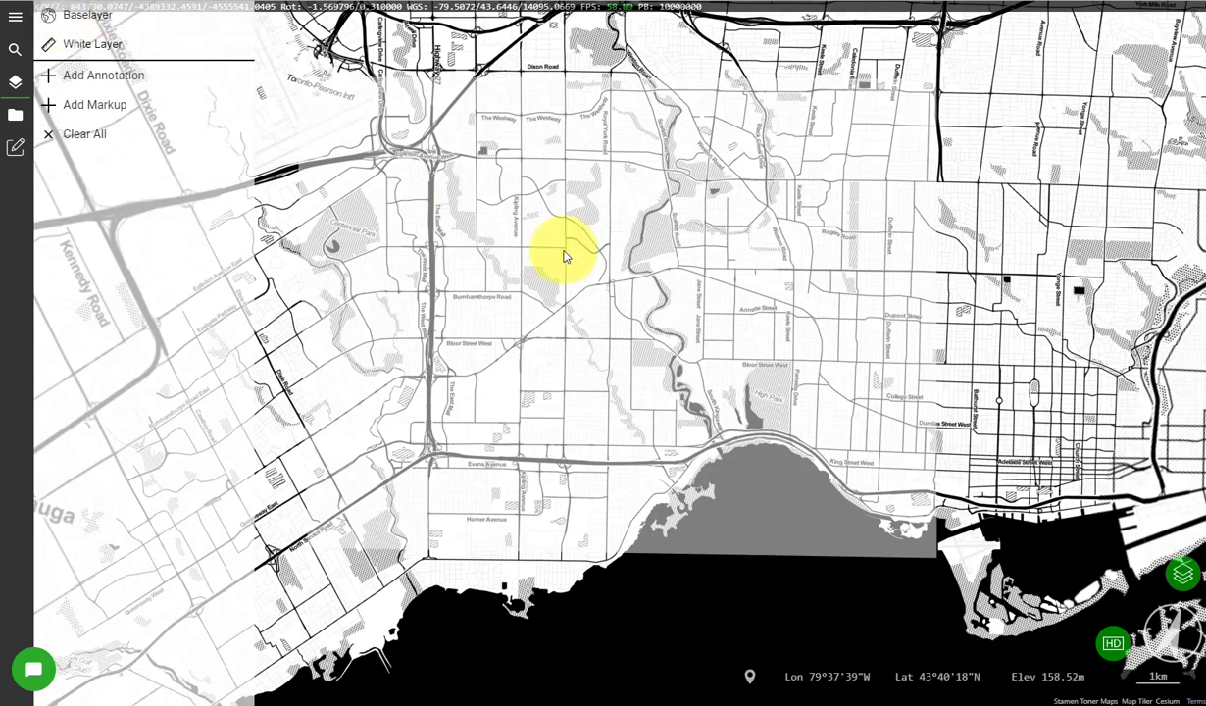
scroll(673, 343, "up", 2)
scroll(673, 373, "up", 3)
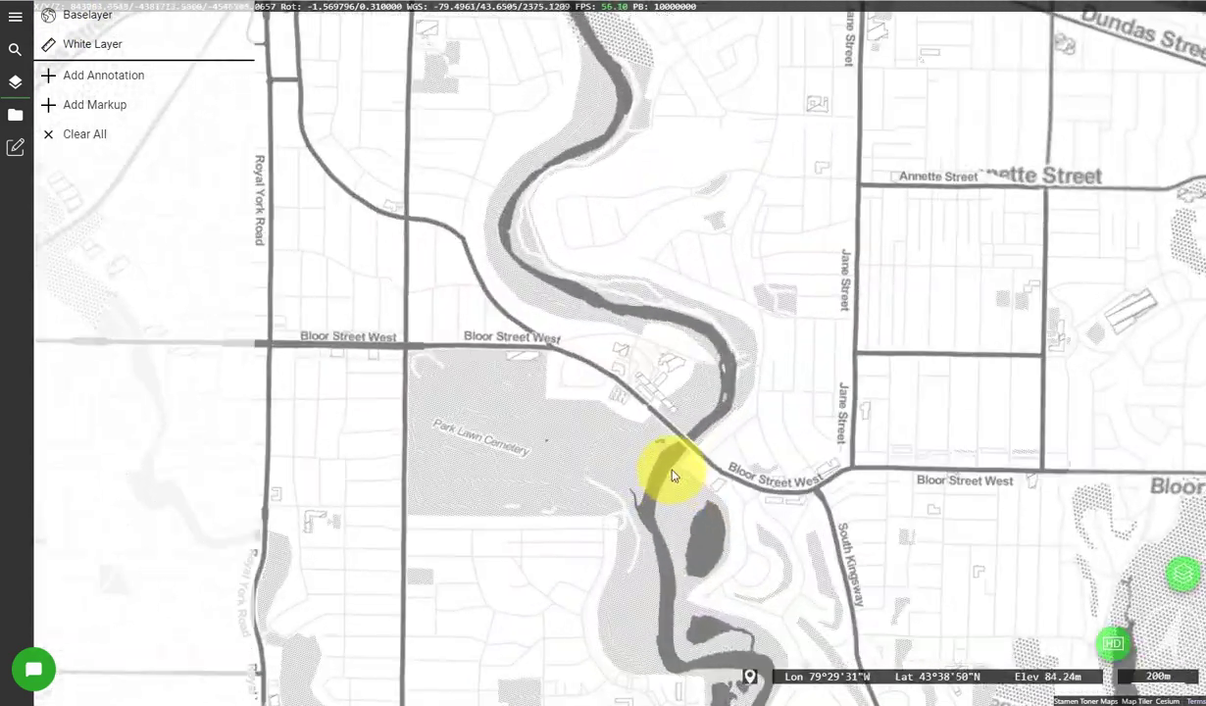
left_click_drag(587, 237, 739, 654)
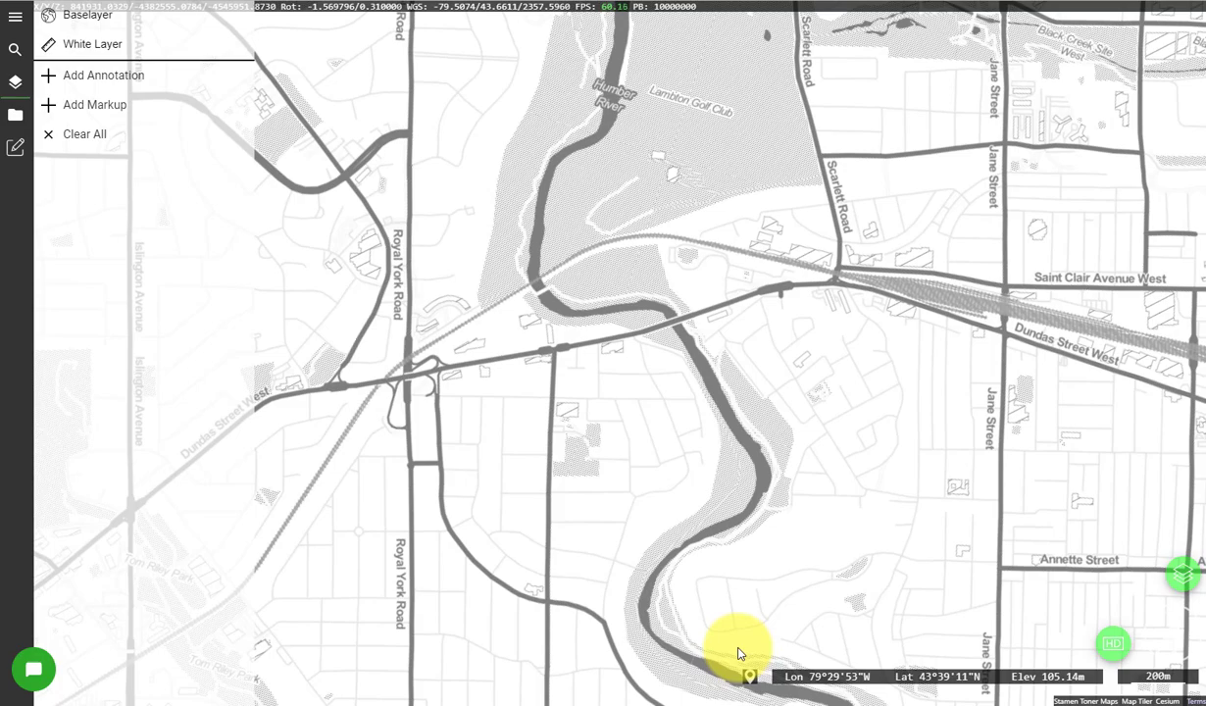
scroll(716, 447, "up", 3)
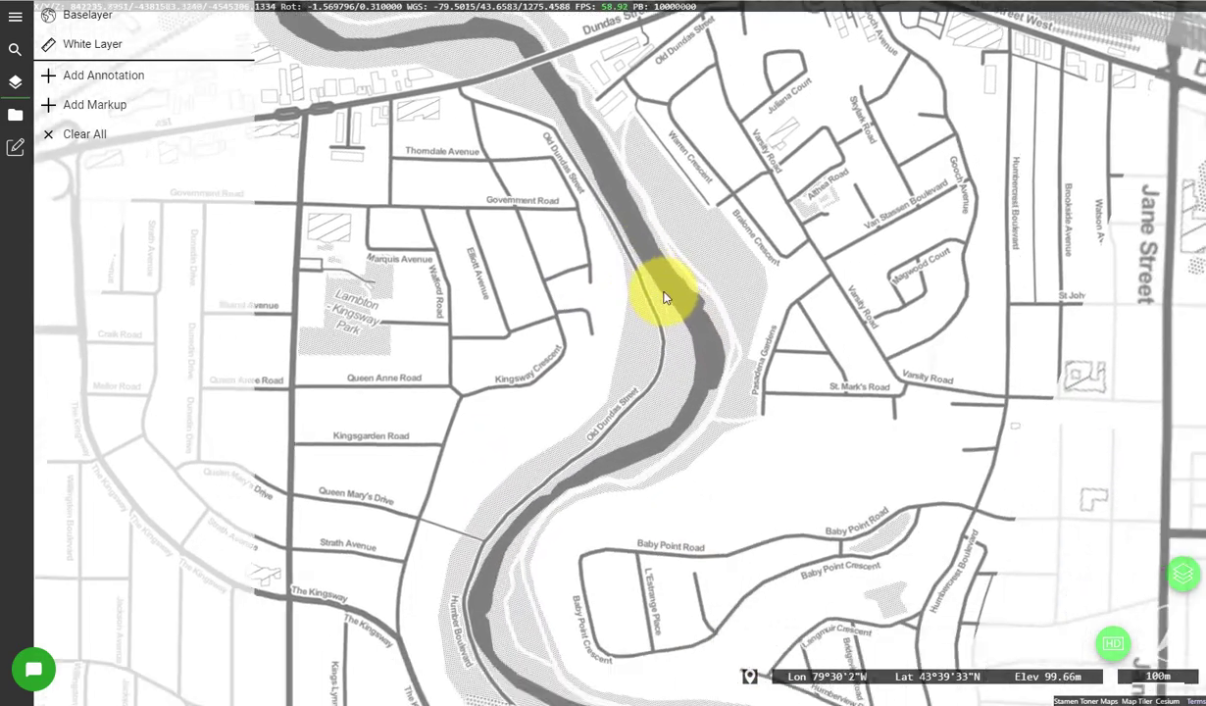
left_click_drag(664, 298, 762, 357)
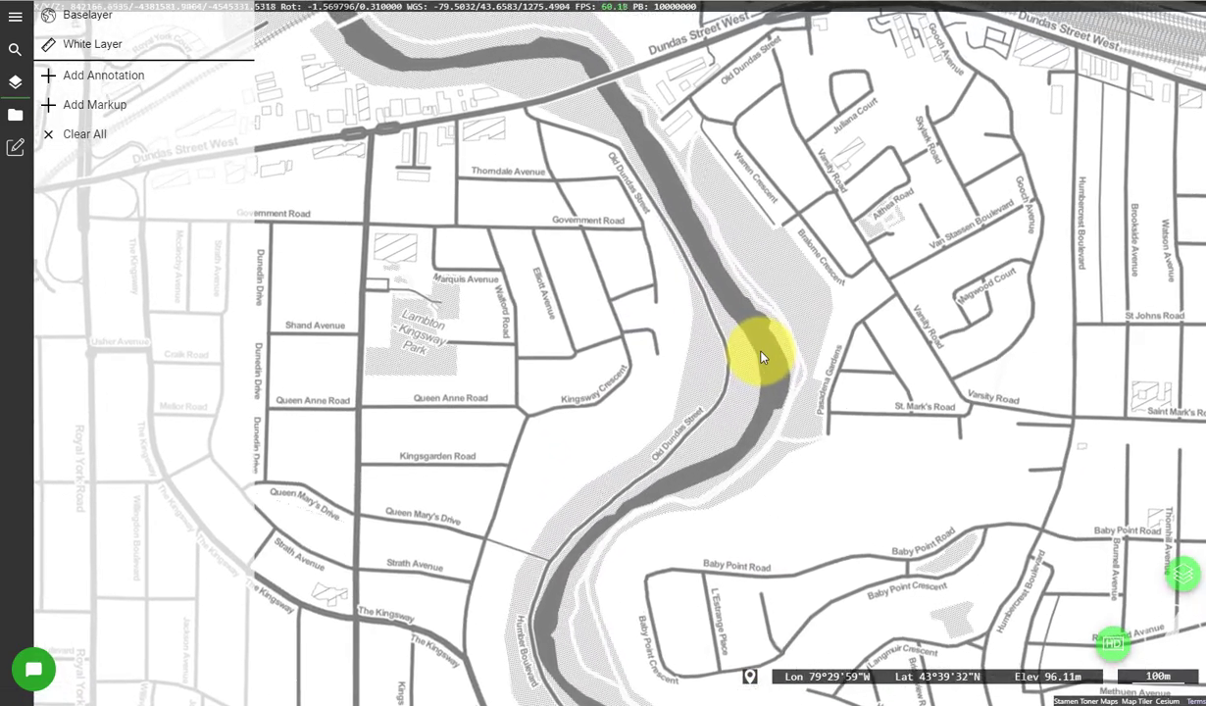
scroll(762, 357, "down", 3)
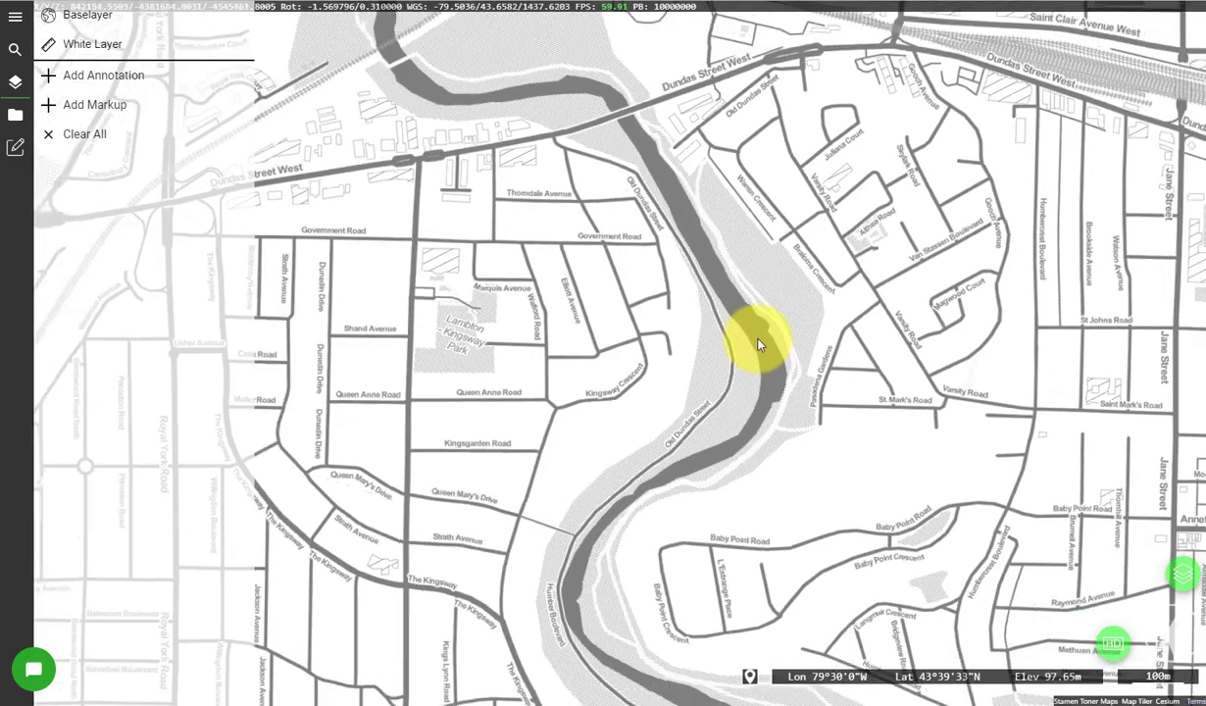
scroll(750, 343, "down", 3)
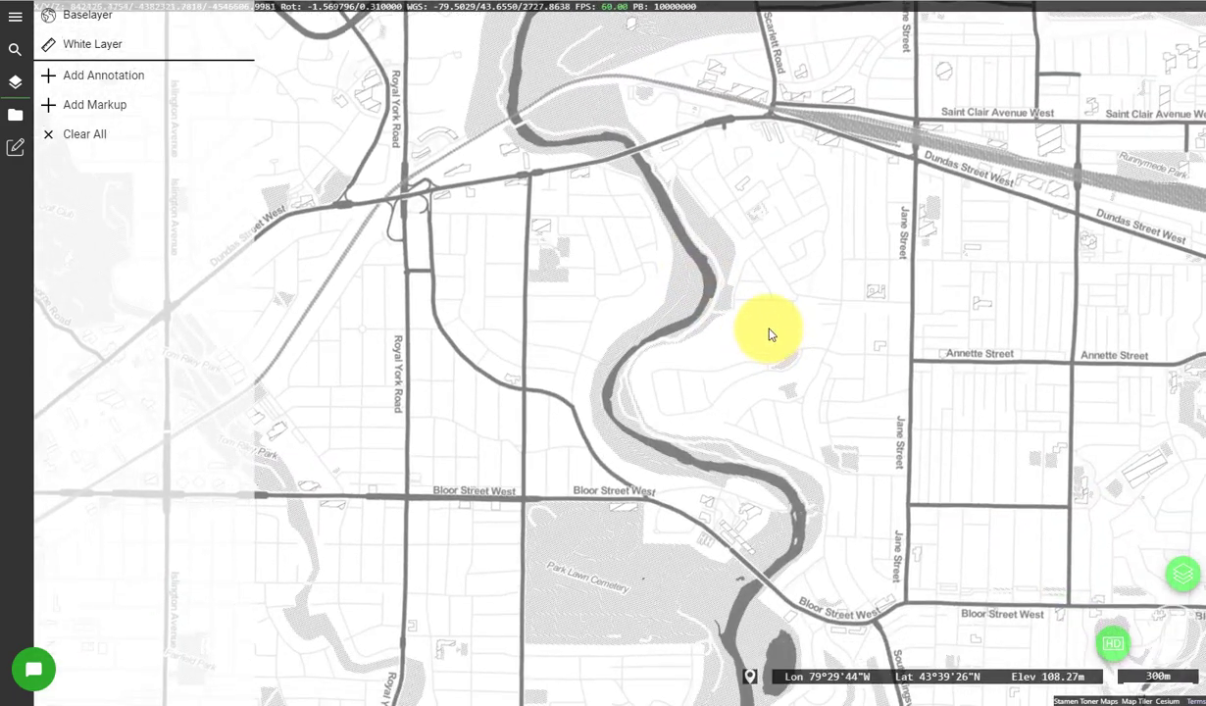
left_click(79, 108)
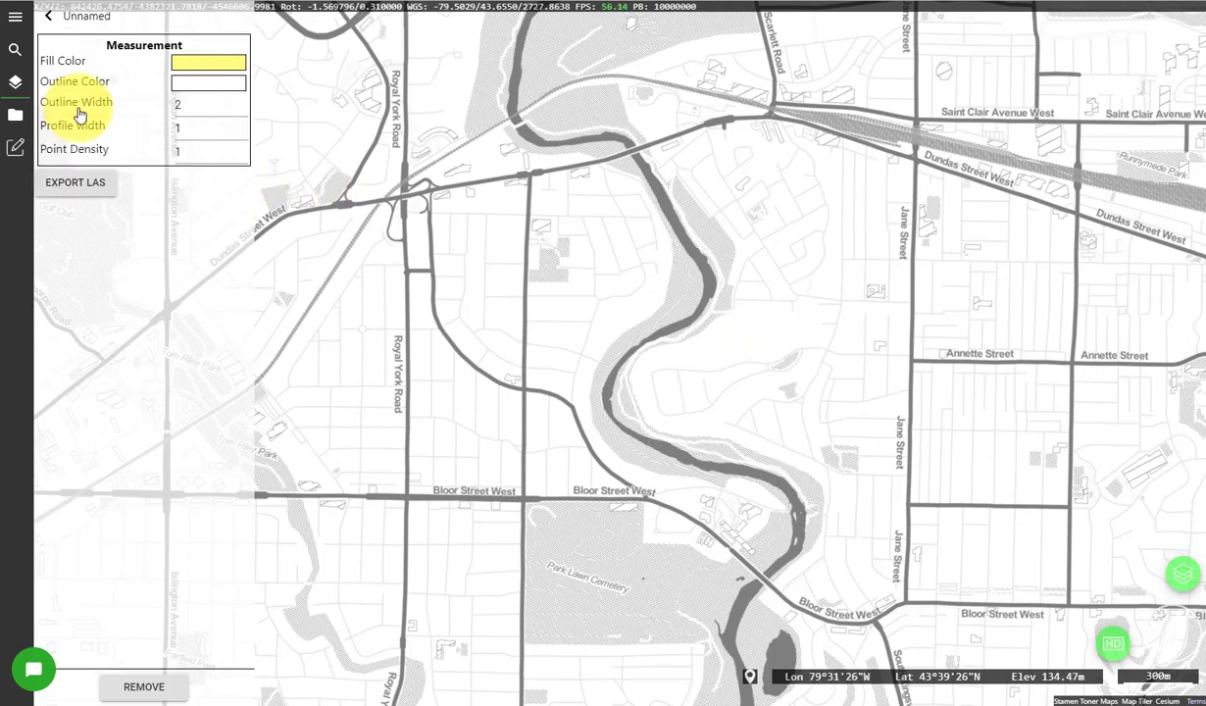
- Trace points along Dundas Street West, down Jane Street, and west along Bloor Street West
left_click(530, 178)
left_click(615, 157)
left_click(695, 130)
left_click(745, 118)
left_click(787, 120)
left_click(832, 130)
left_click(916, 159)
left_click(893, 609)
left_click(876, 620)
left_click(852, 624)
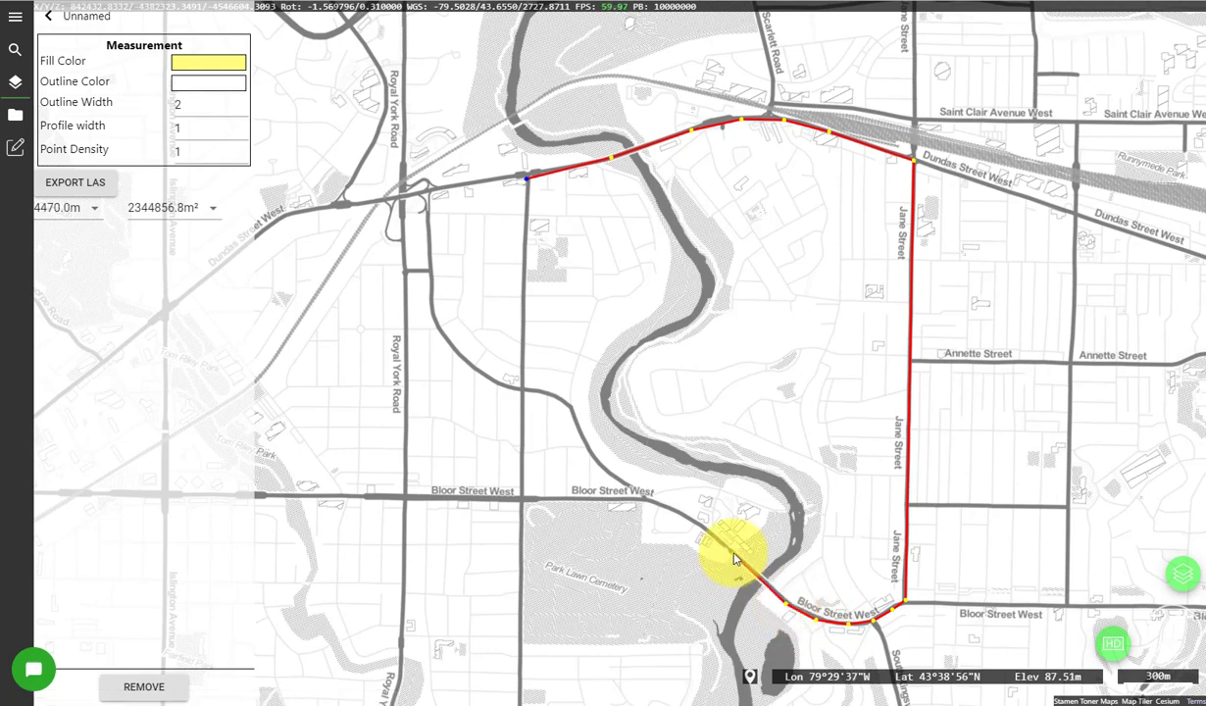
left_click(700, 529)
left_click(667, 510)
- Close the study-area polygon at Bloor's western road and make its fill fully transparent
left_click(630, 498)
left_click(523, 498)
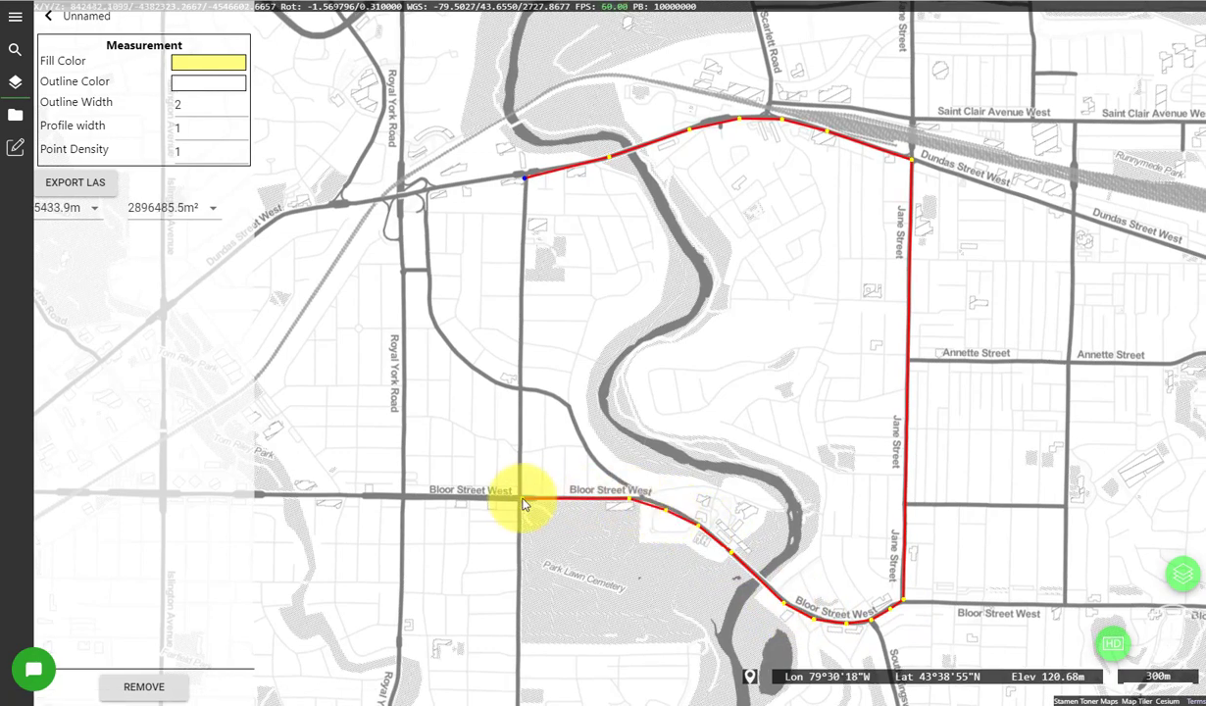
right_click(519, 186)
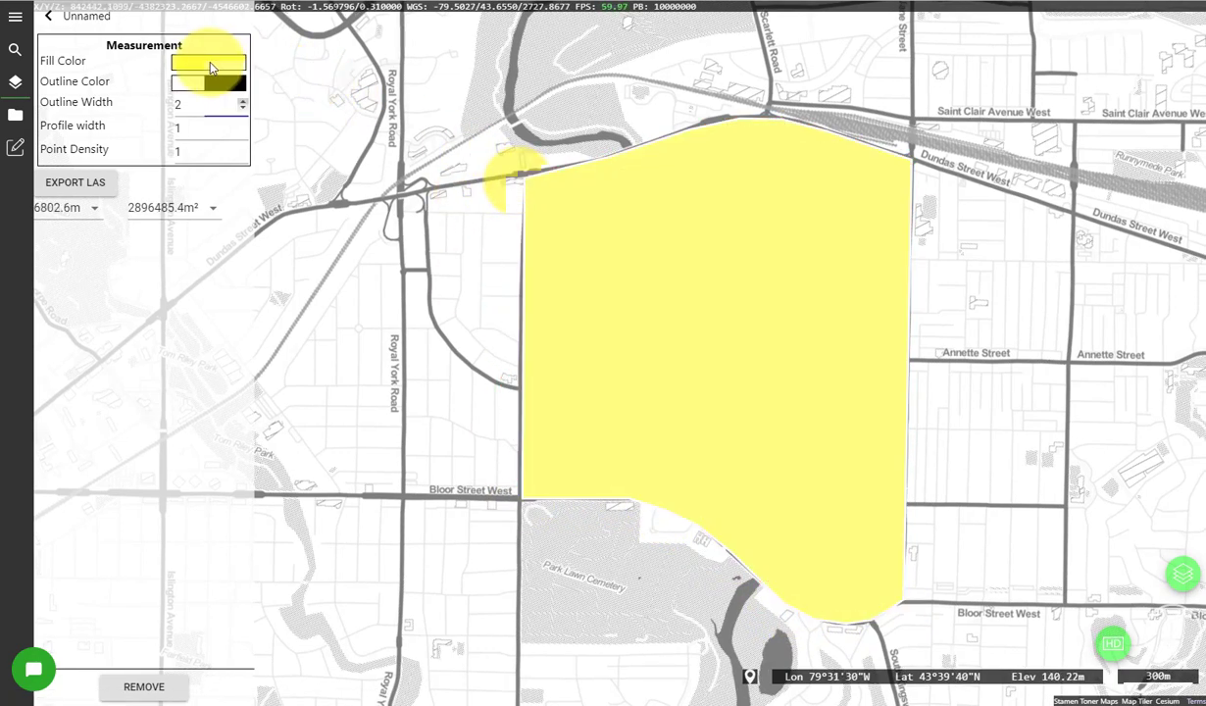
left_click(208, 62)
left_click_drag(274, 124, 162, 113)
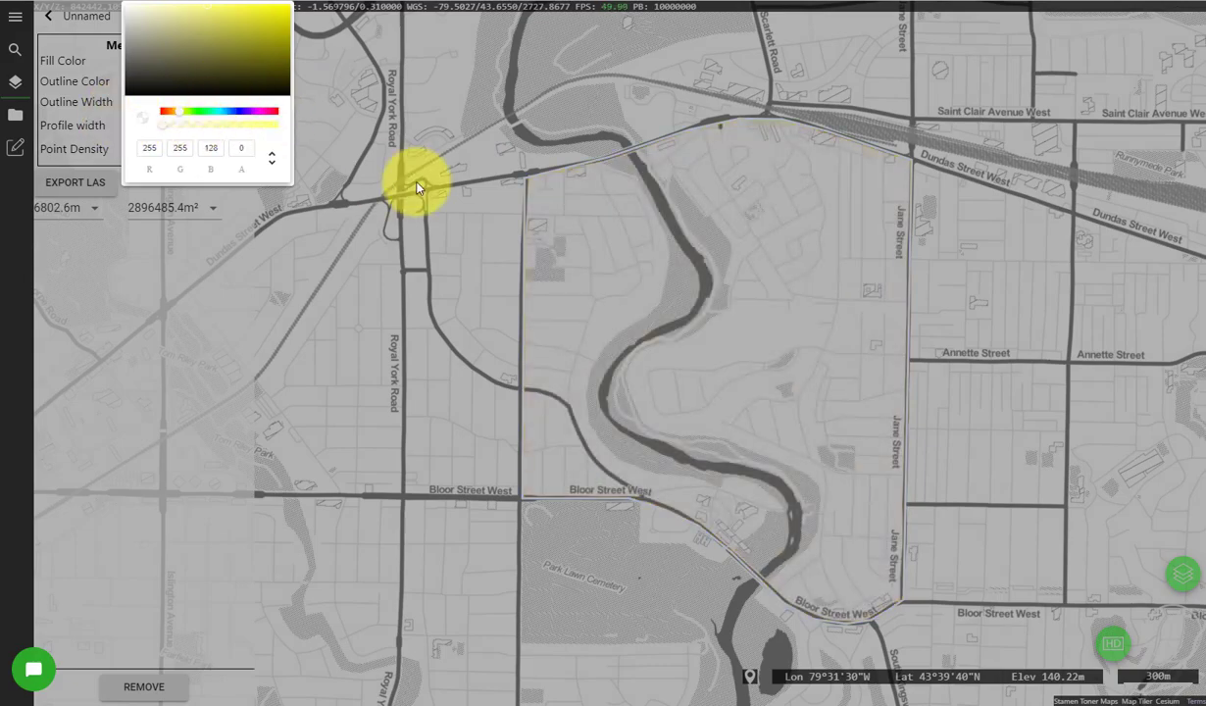
left_click(415, 183)
- Set the polygon outline to black (#000000) with width 6
left_click(209, 84)
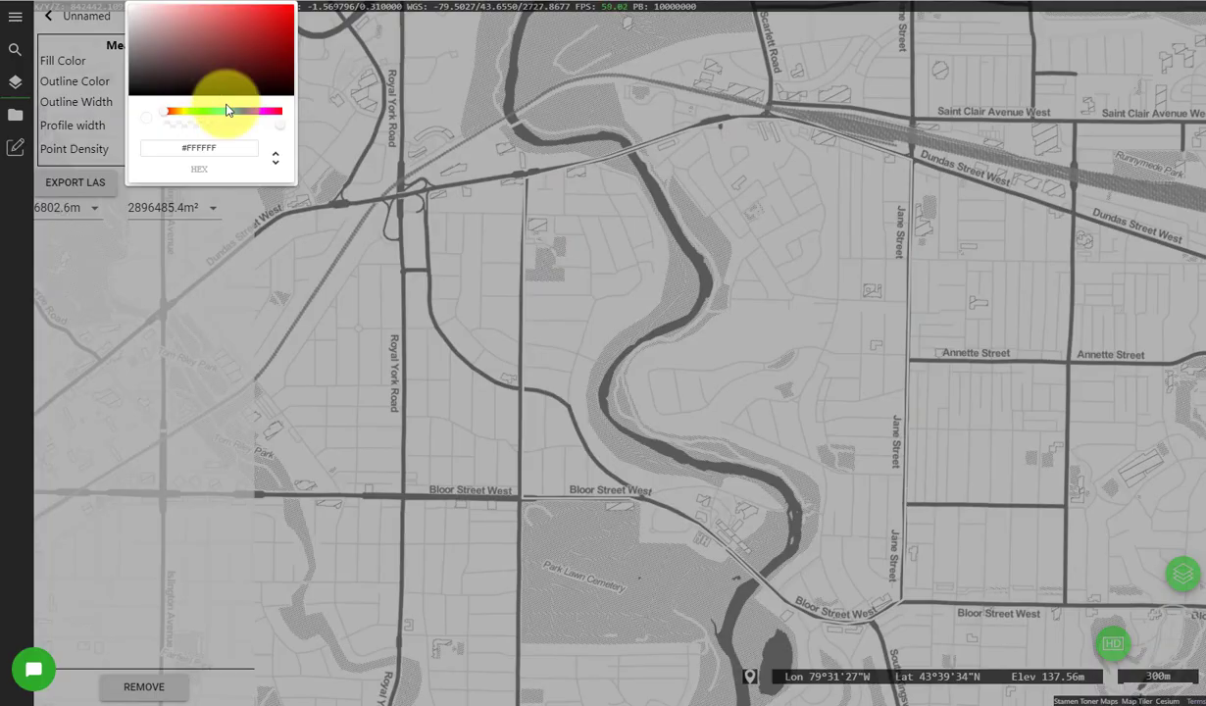
left_click_drag(198, 59, 114, 116)
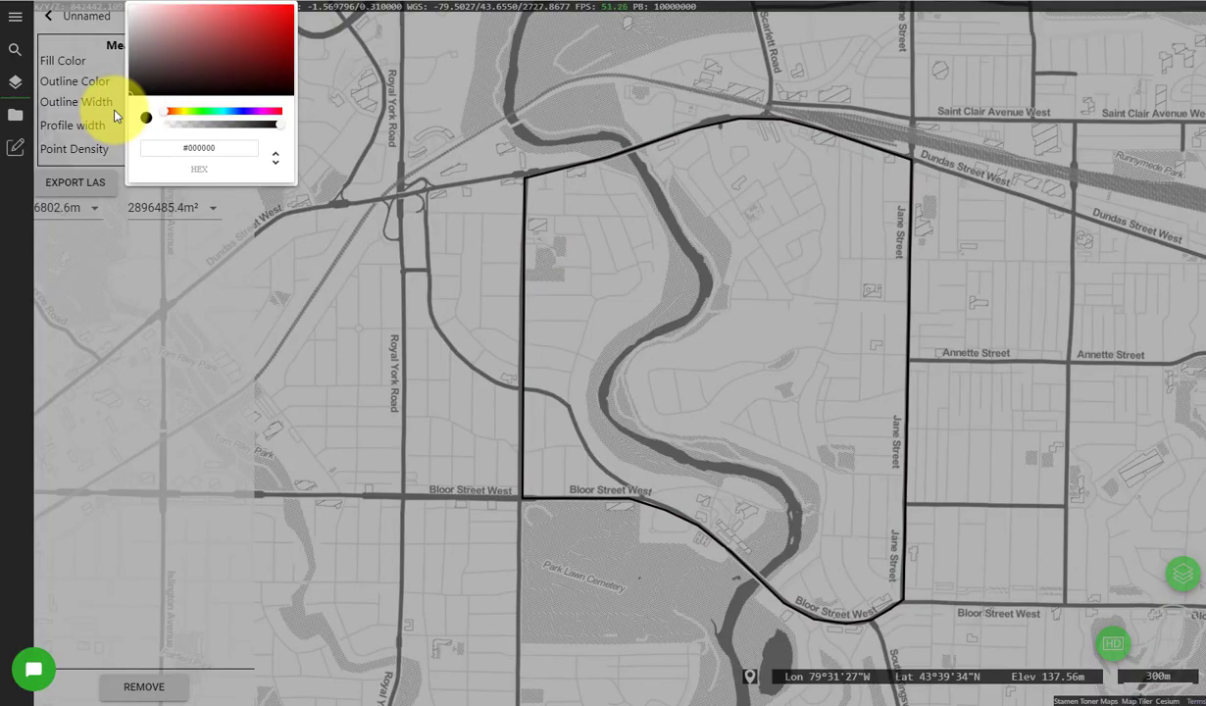
left_click(414, 177)
left_click(242, 104)
type("3")
left_click(236, 98)
left_click(236, 98)
left_click(237, 98)
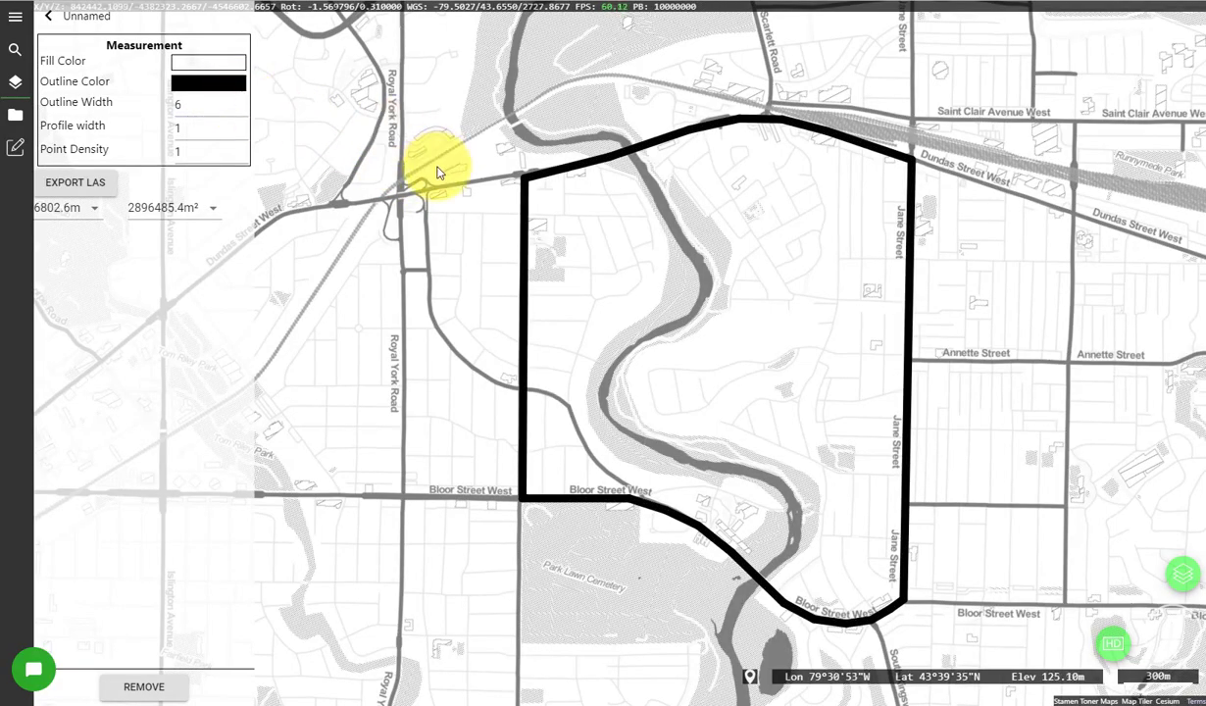
left_click(16, 116)
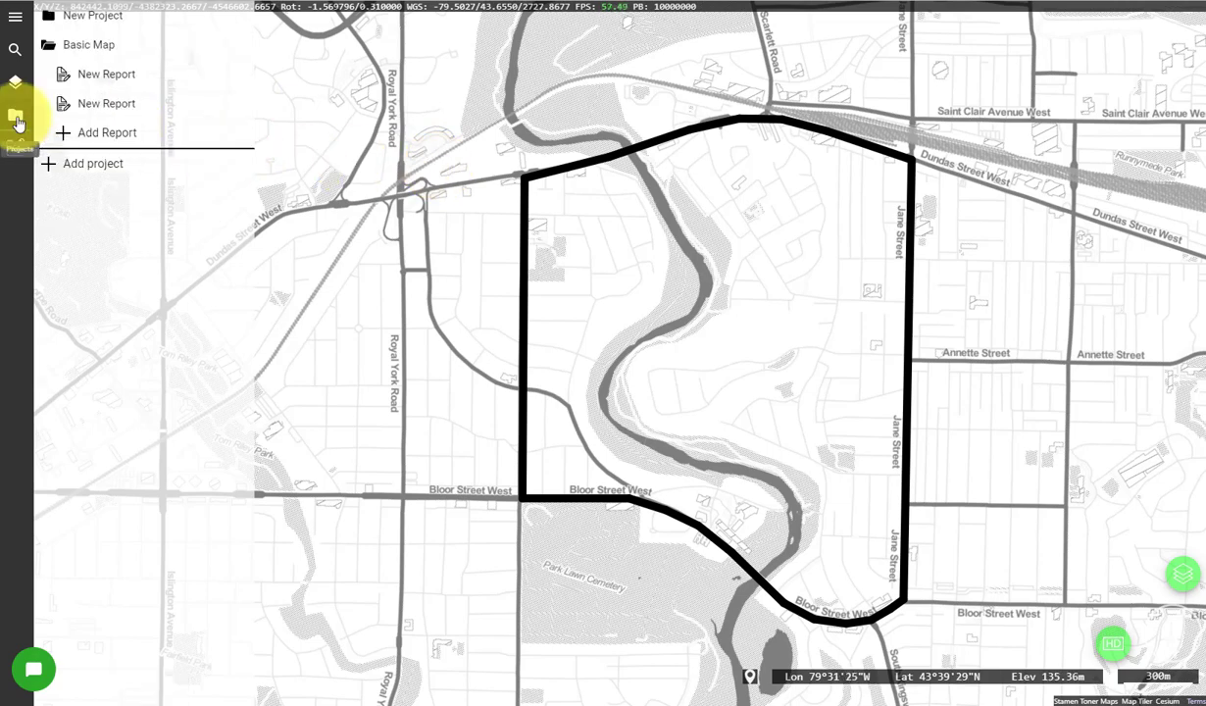
- Add a new report with a custom 100 × 100 mm page size
left_click(122, 135)
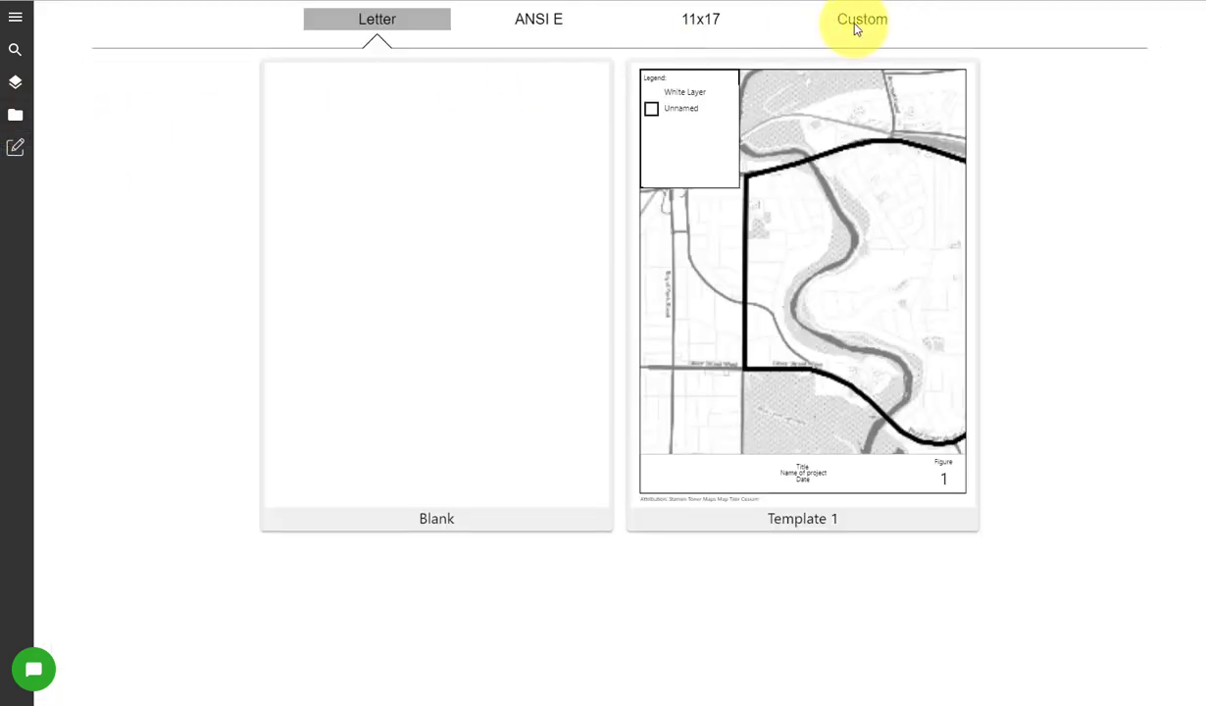
left_click(822, 26)
left_click(555, 379)
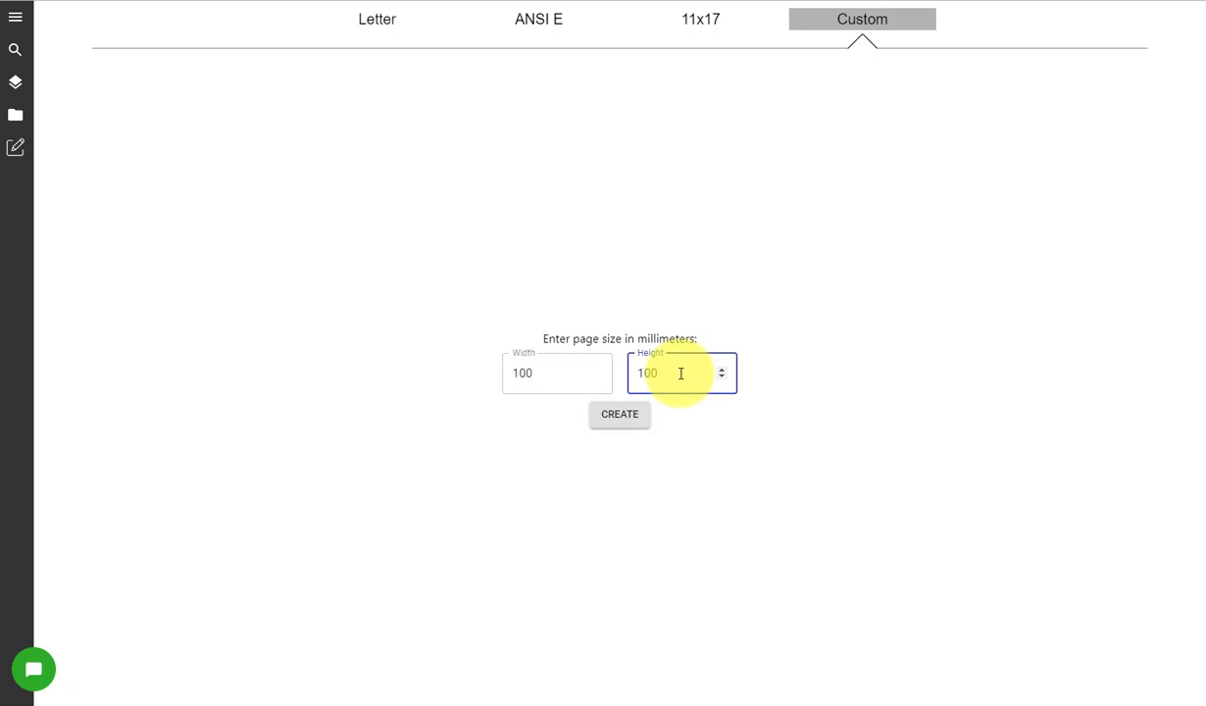
left_click(618, 415)
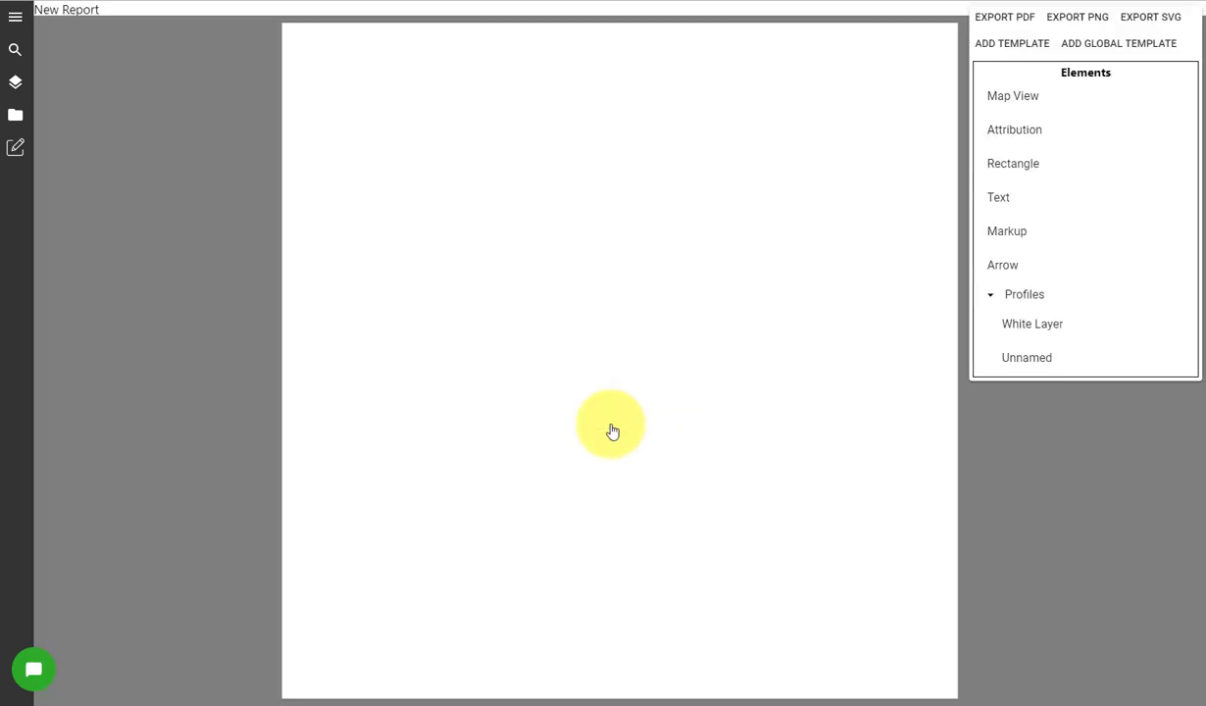
- Place a full-page map frame and pan and zoom until the study-area outline is centred
left_click(1013, 98)
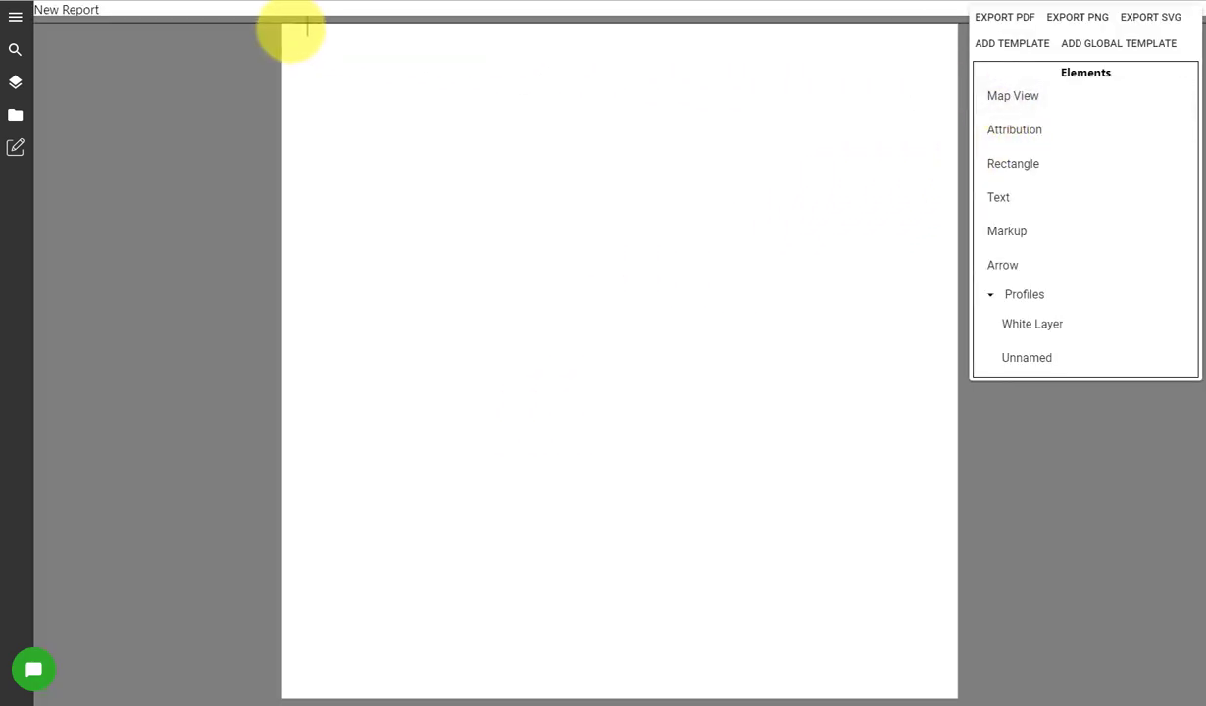
left_click_drag(291, 30, 954, 692)
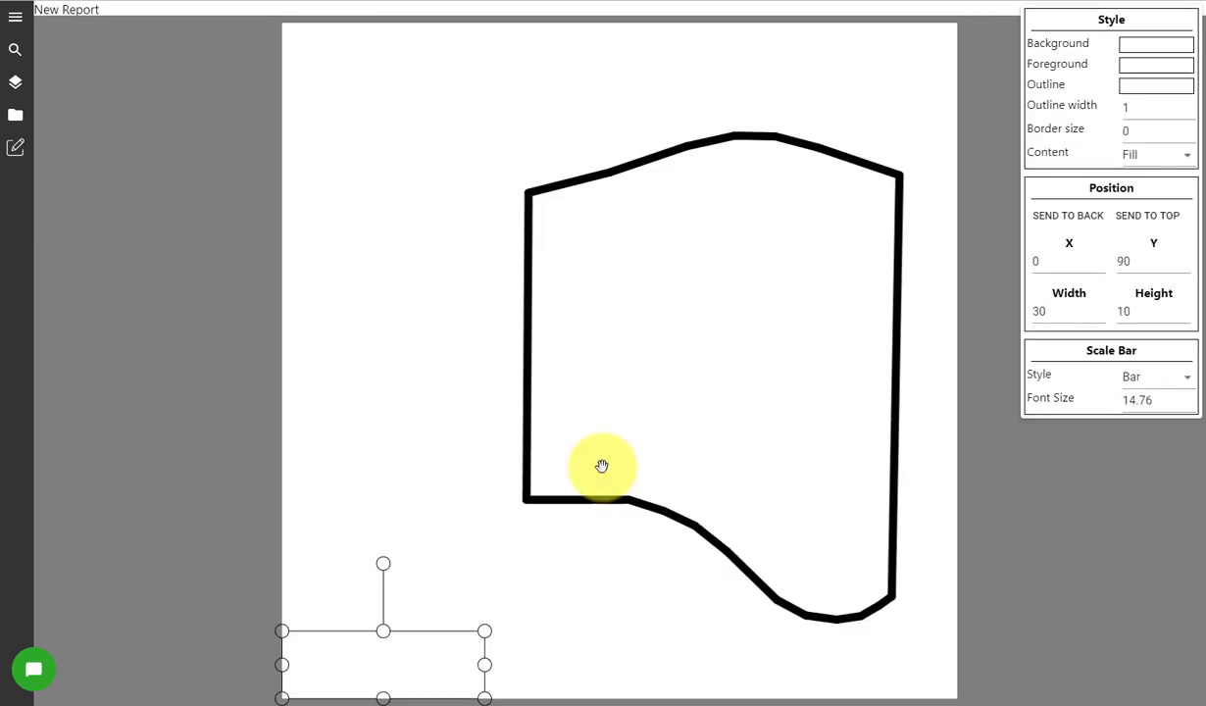
left_click(604, 469)
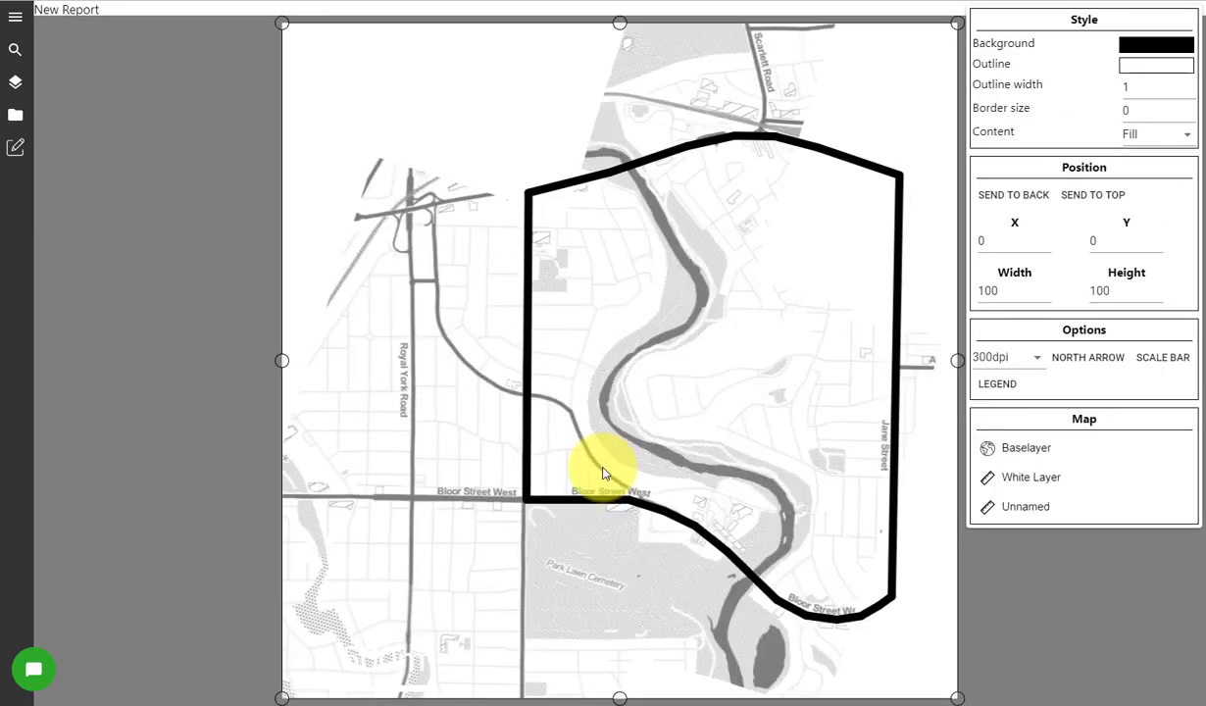
left_click_drag(686, 419, 602, 419)
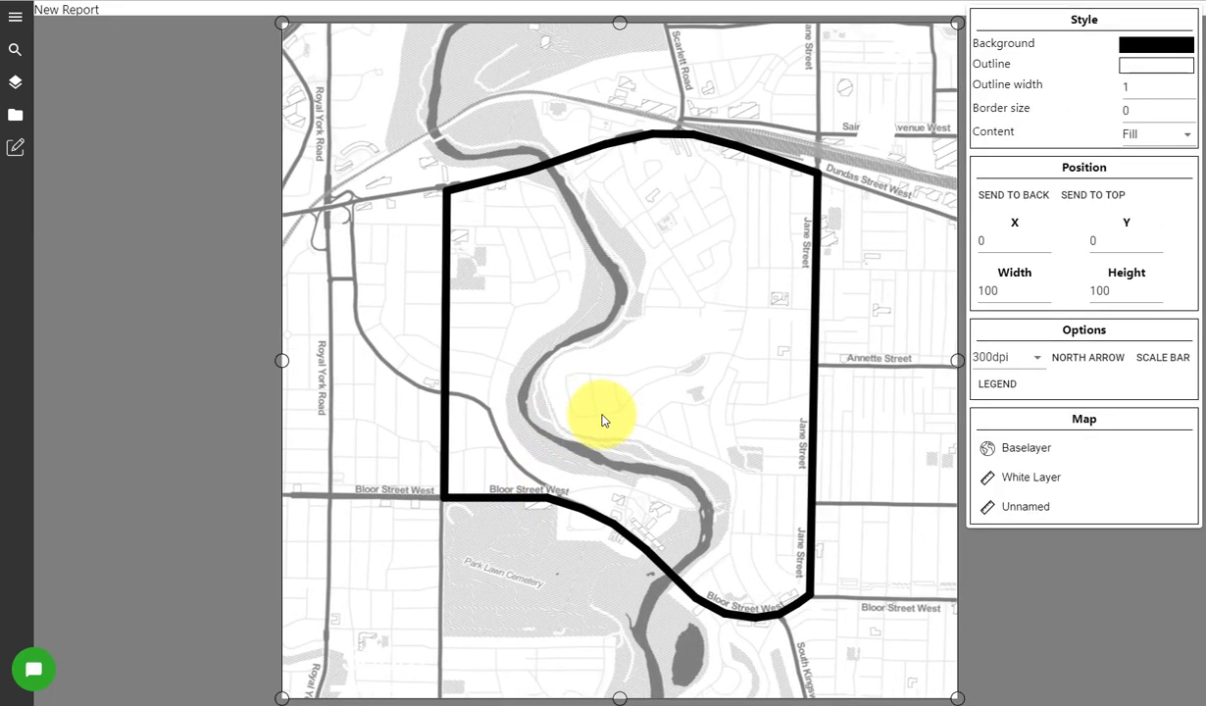
scroll(602, 419, "up", 1)
scroll(603, 421, "down", 2)
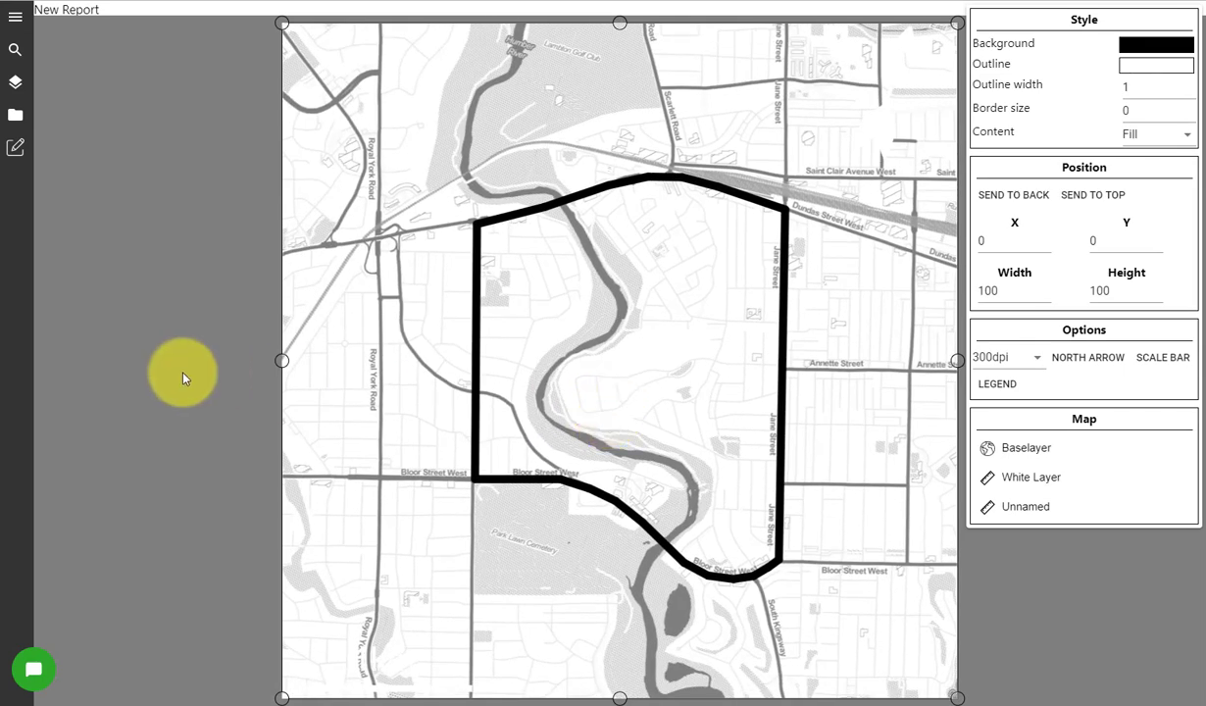
- Switch the top-right north arrow to the circled compass style with #000000 foreground
left_click(182, 379)
left_click(892, 80)
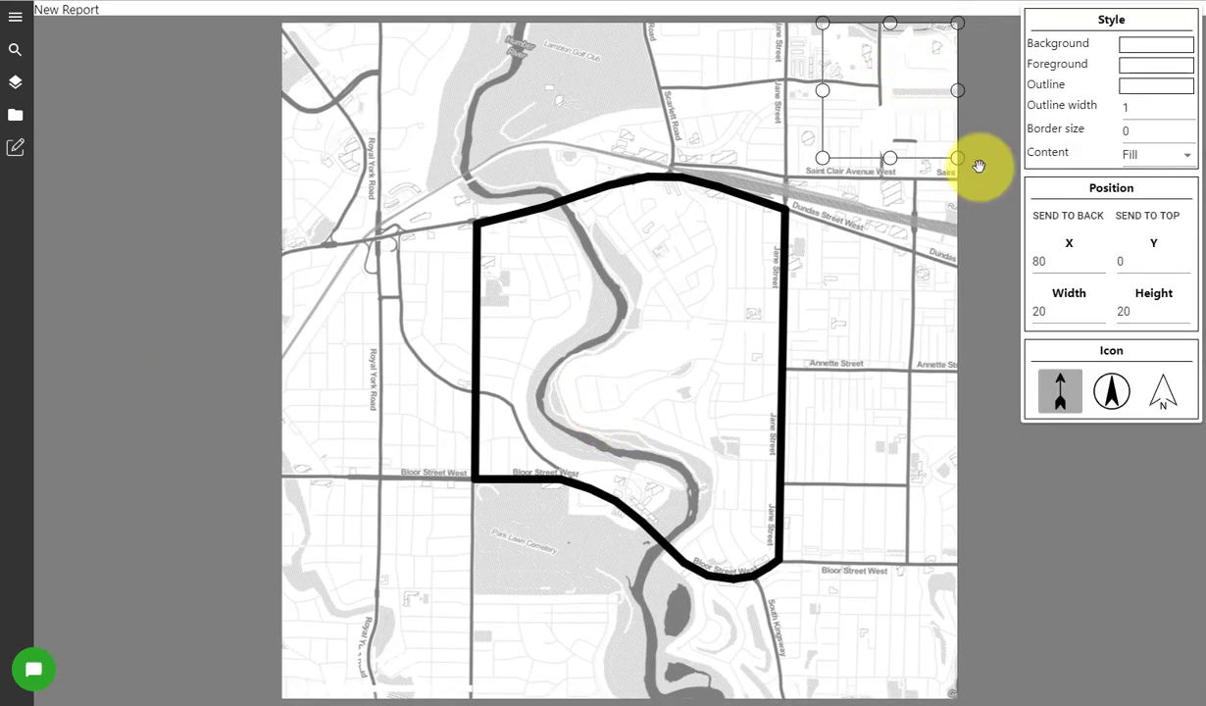
left_click(1111, 392)
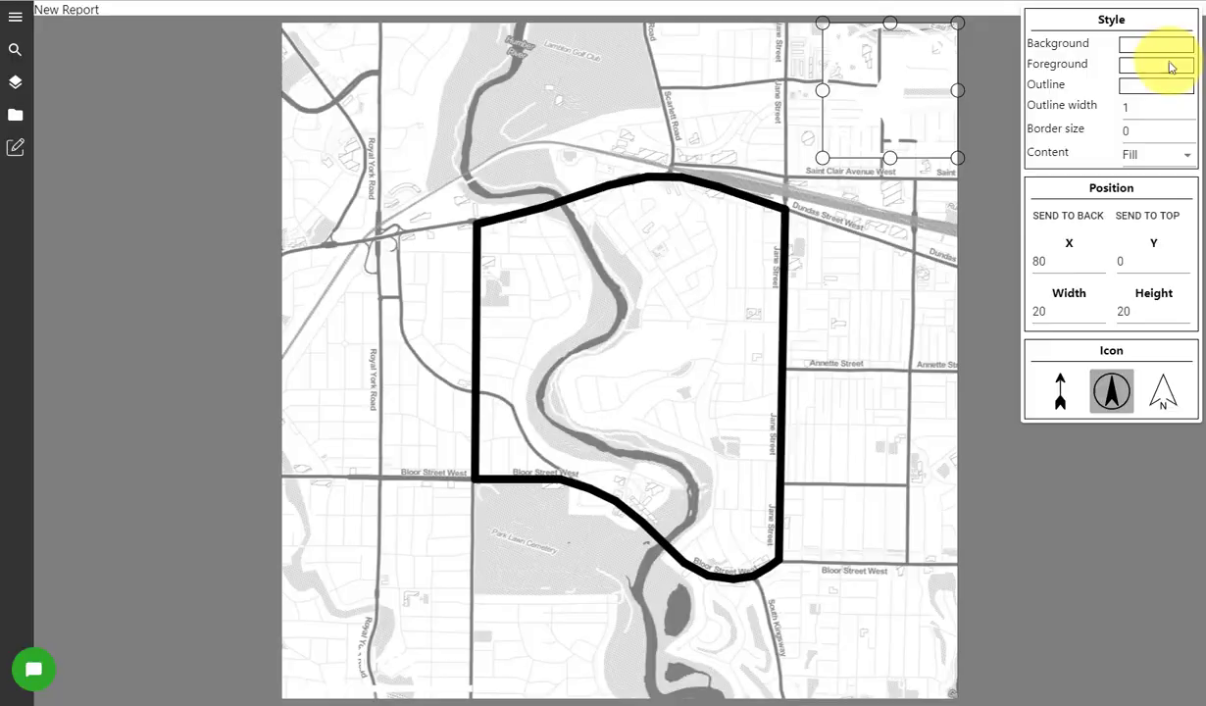
left_click(1171, 67)
left_click_drag(1107, 72, 1027, 109)
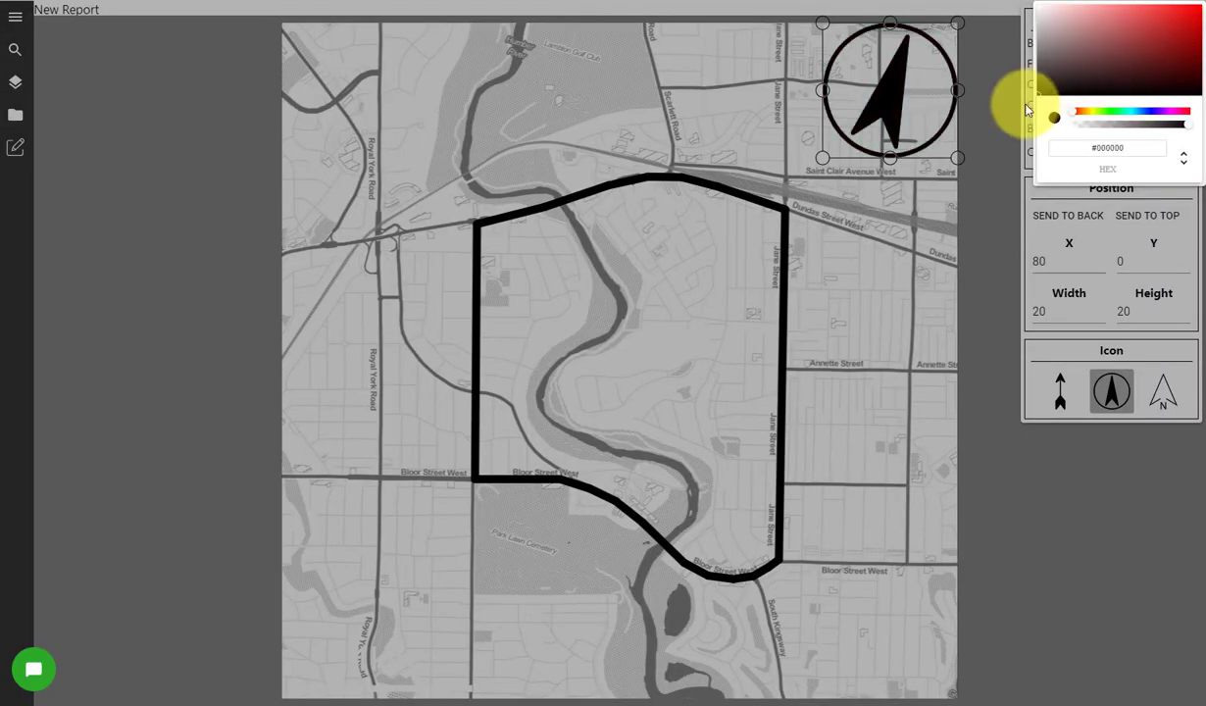
left_click(1000, 149)
- Shrink the north arrow to about 13.68 wide in the corner and give it border size 1
left_click_drag(823, 158, 865, 115)
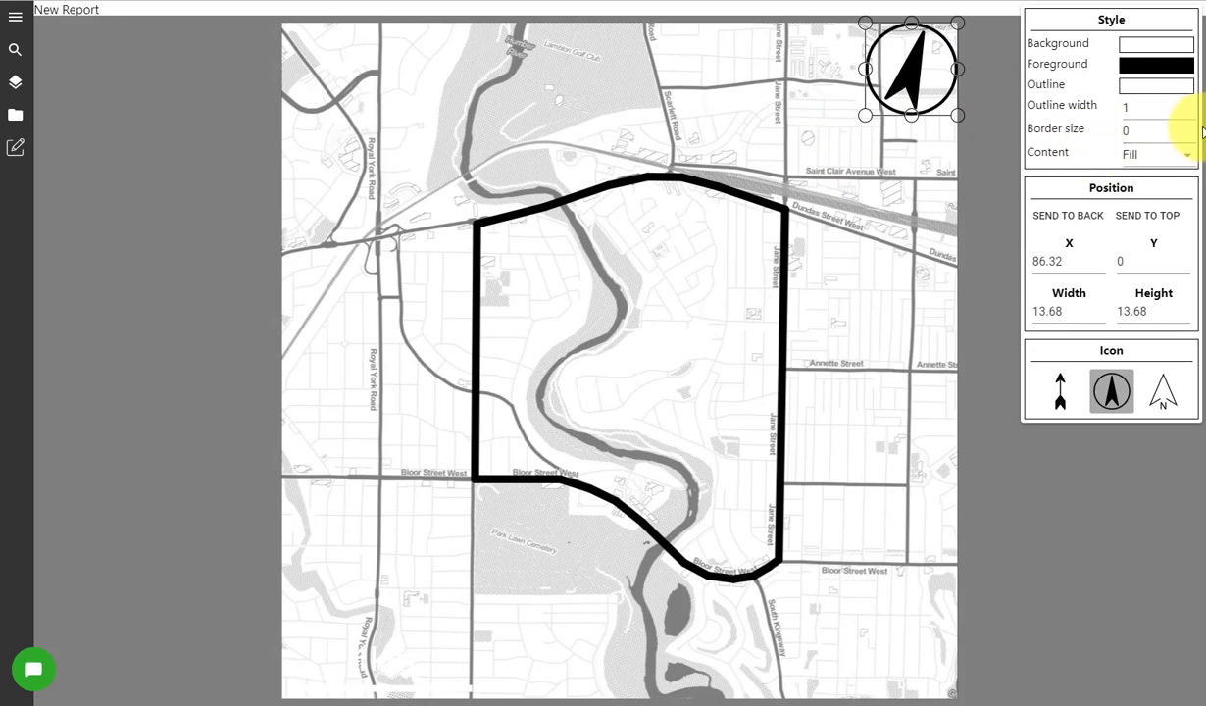
left_click(1193, 129)
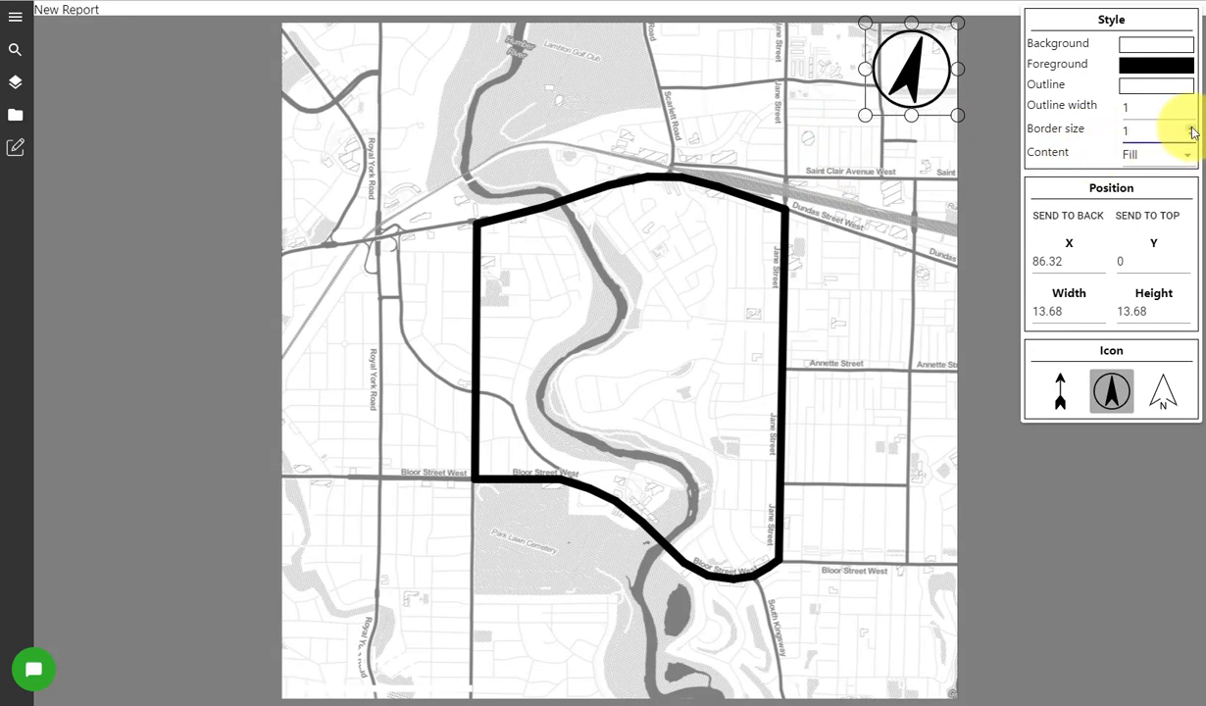
left_click(1057, 504)
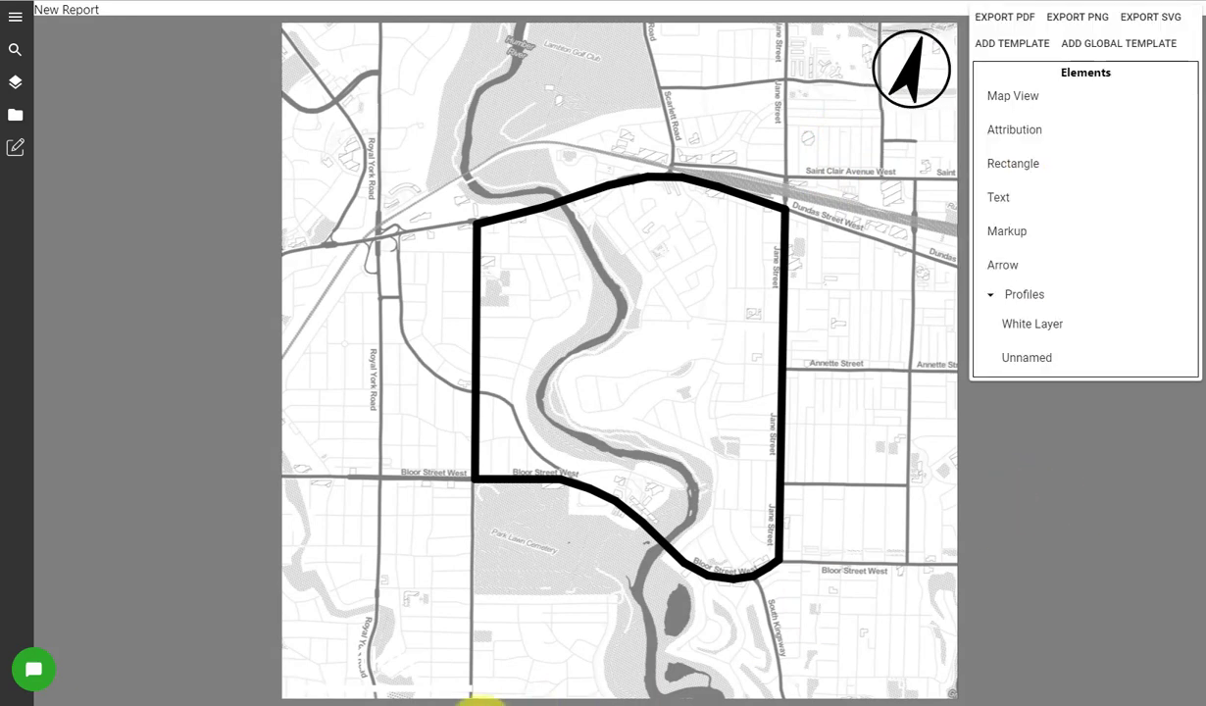
- Make the bottom-left scale bar black, Line style, with font size 10 labels
left_click(426, 678)
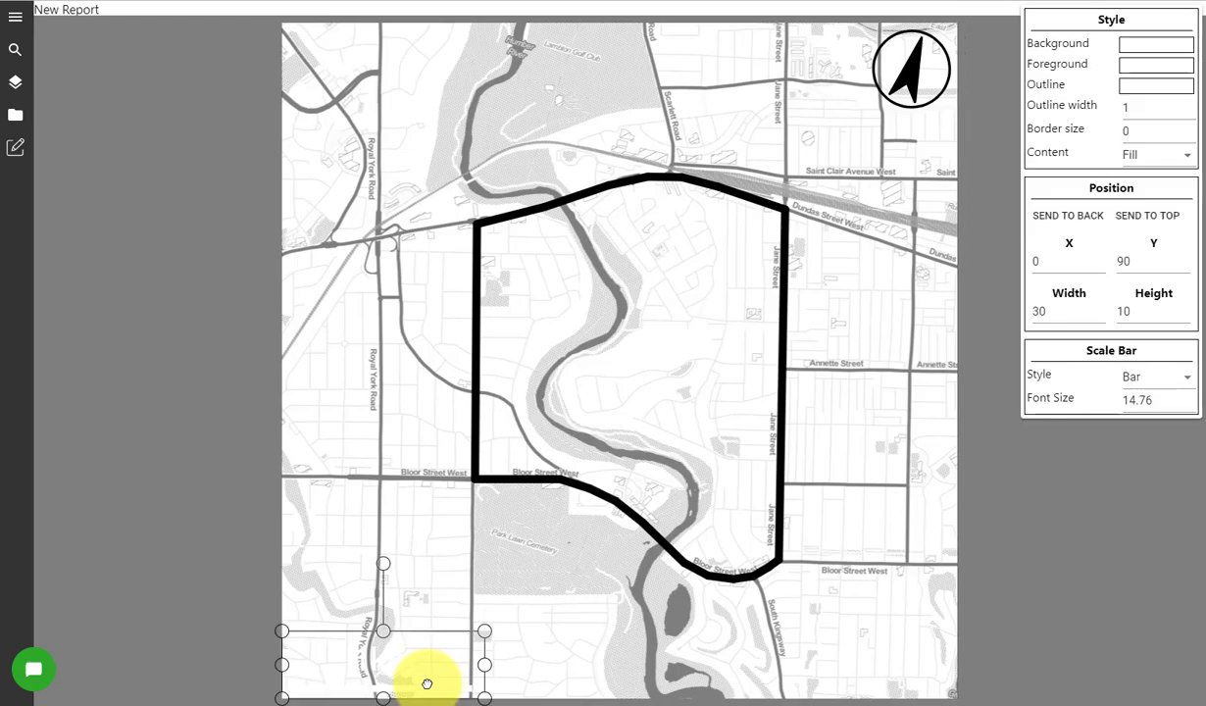
left_click(1130, 68)
left_click_drag(1097, 66, 1023, 102)
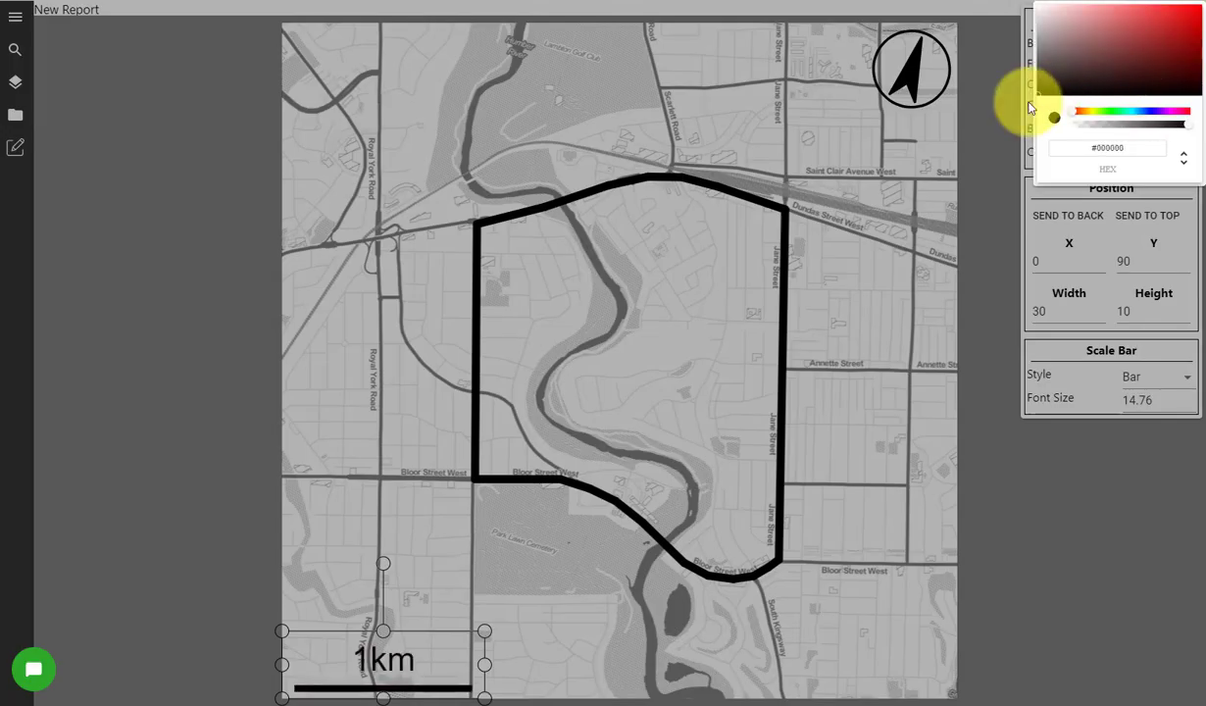
left_click(1001, 221)
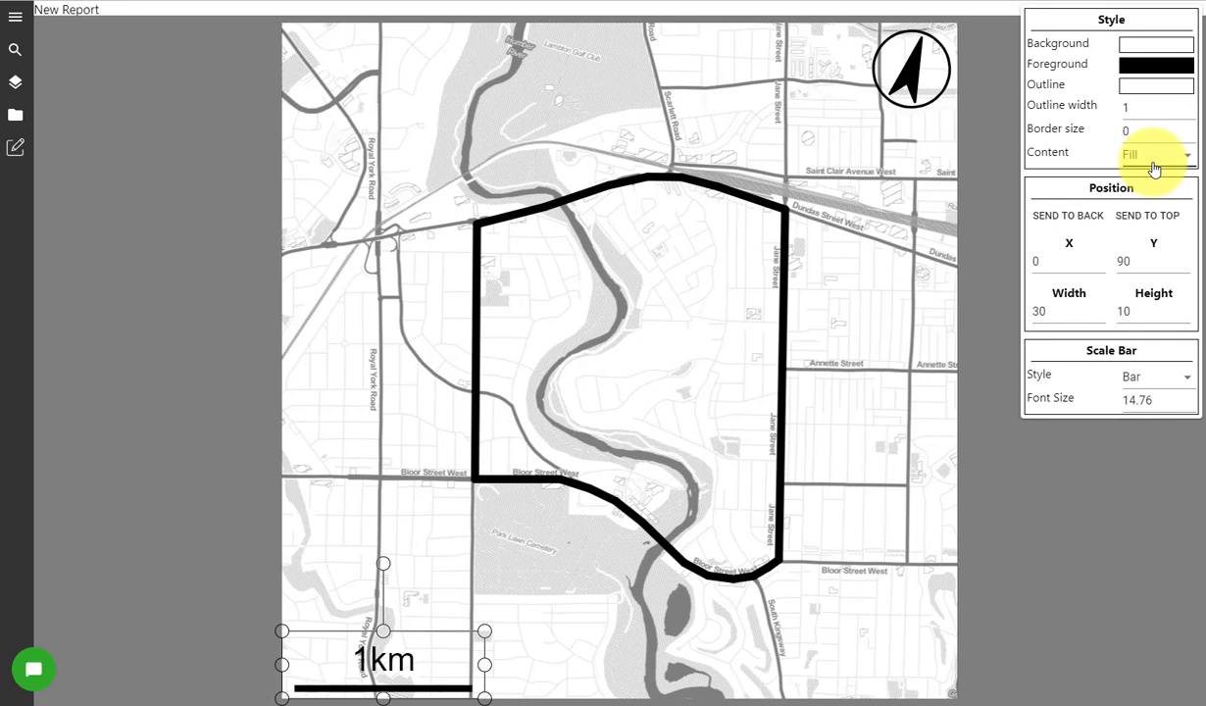
left_click(1139, 384)
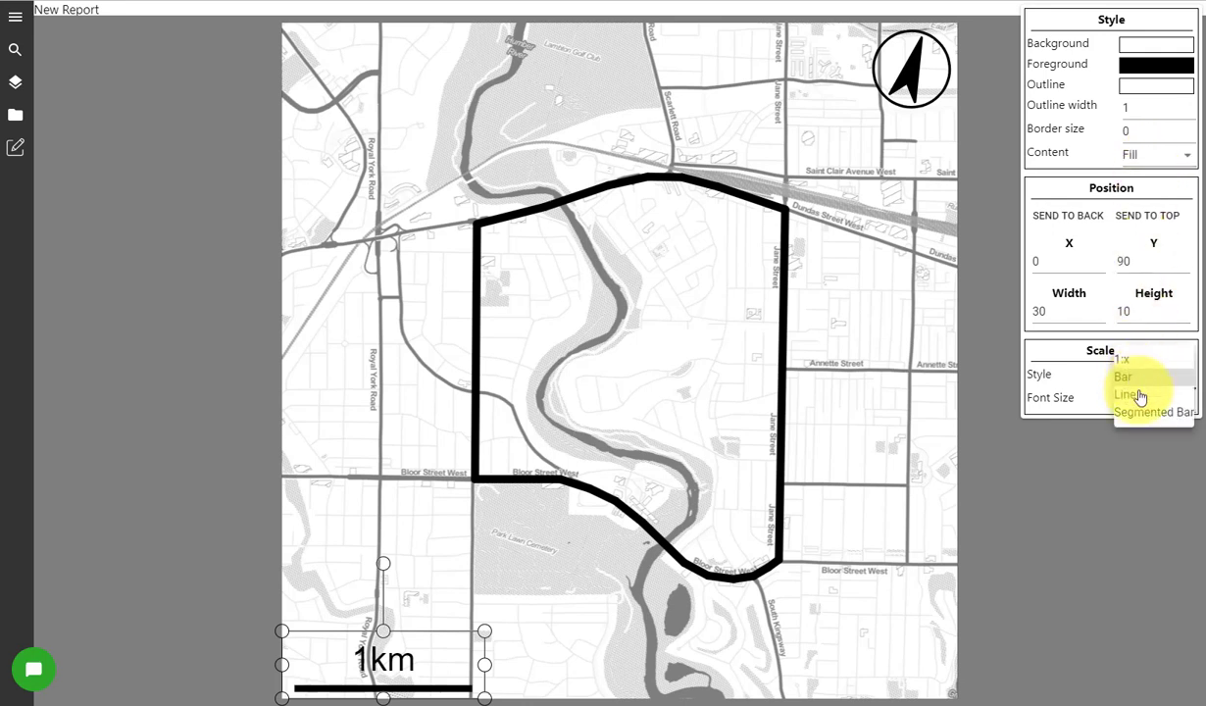
left_click(1136, 398)
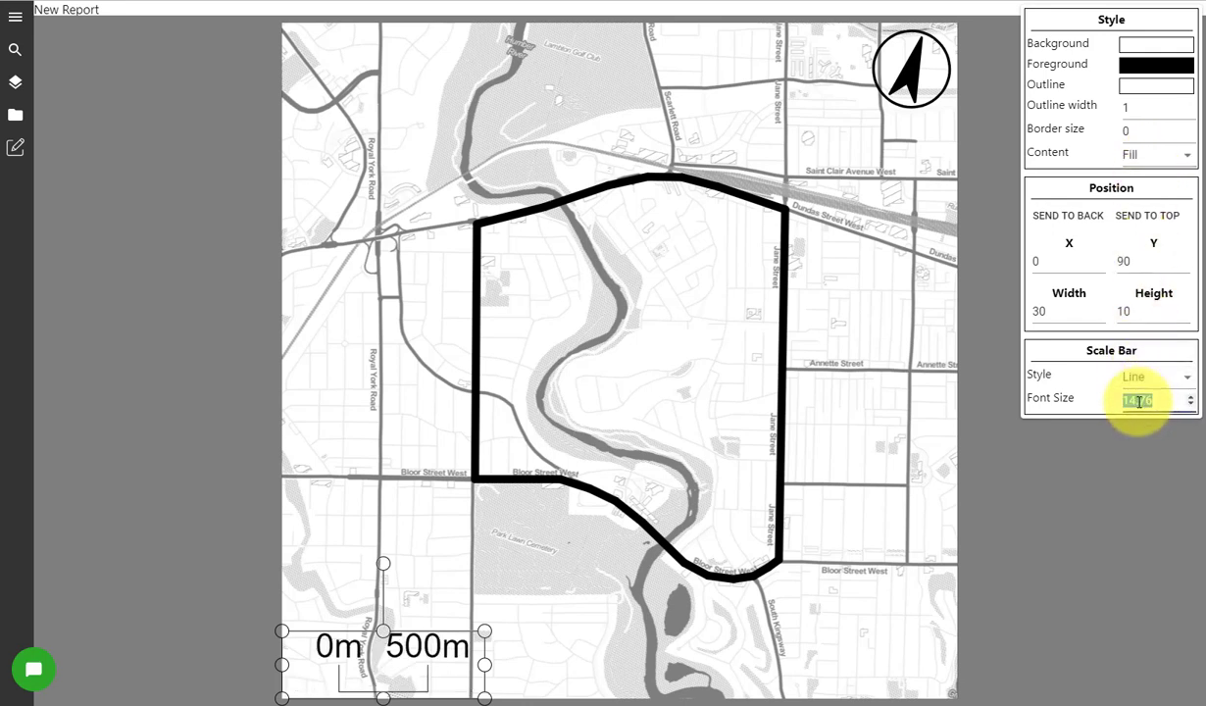
type("10")
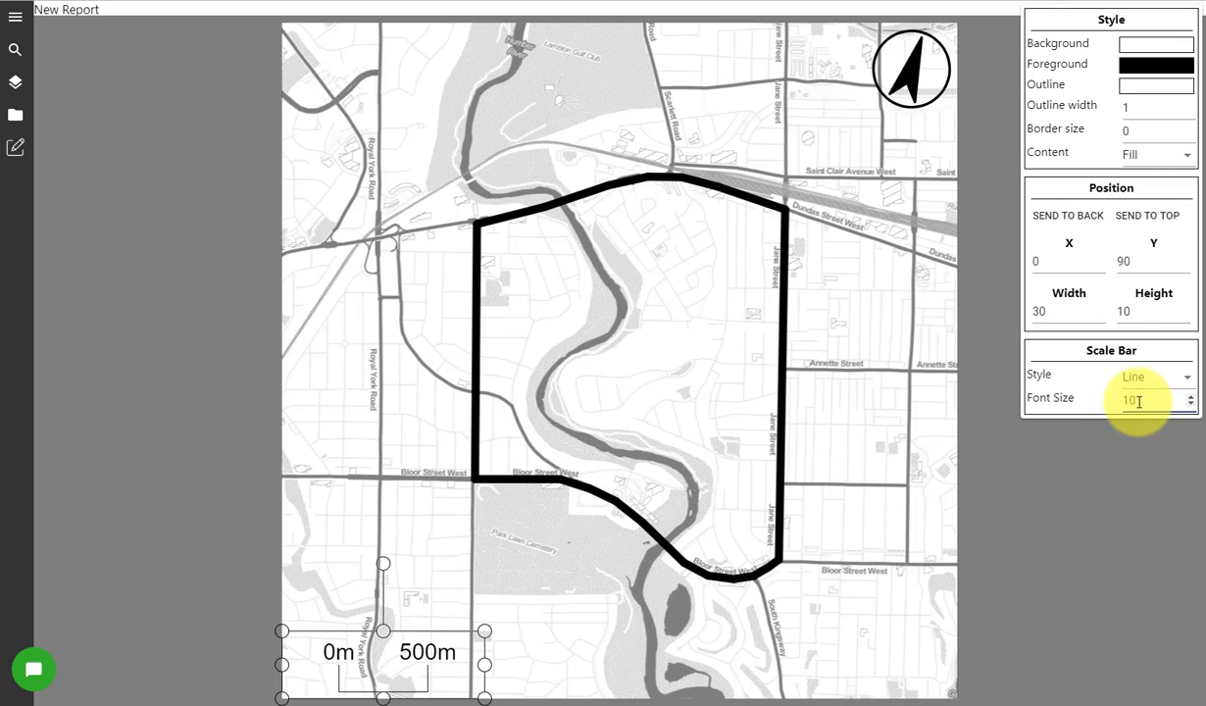
- Shorten the scale bar's box by dragging its top edge down
left_click(1099, 501)
left_click(421, 680)
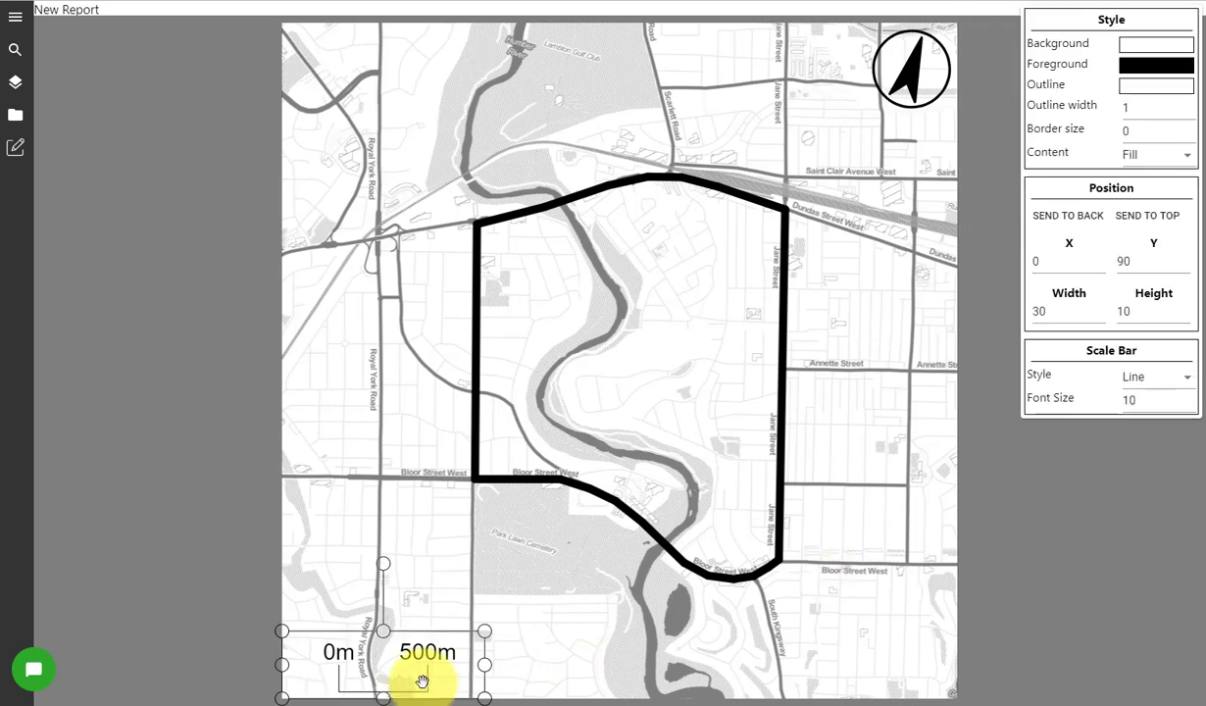
left_click_drag(383, 635, 384, 653)
left_click(1112, 606)
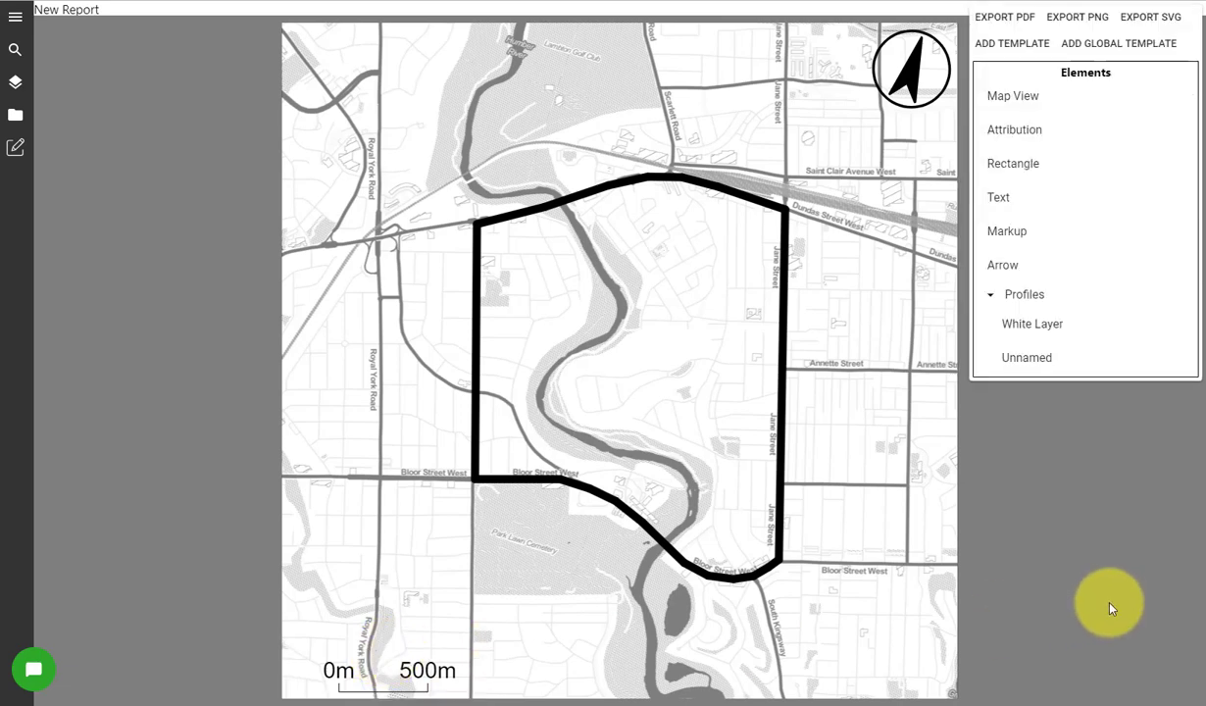
- Add a 'Study Area' text box inside the outline, bold and centre-aligned
left_click_drag(993, 201, 731, 418)
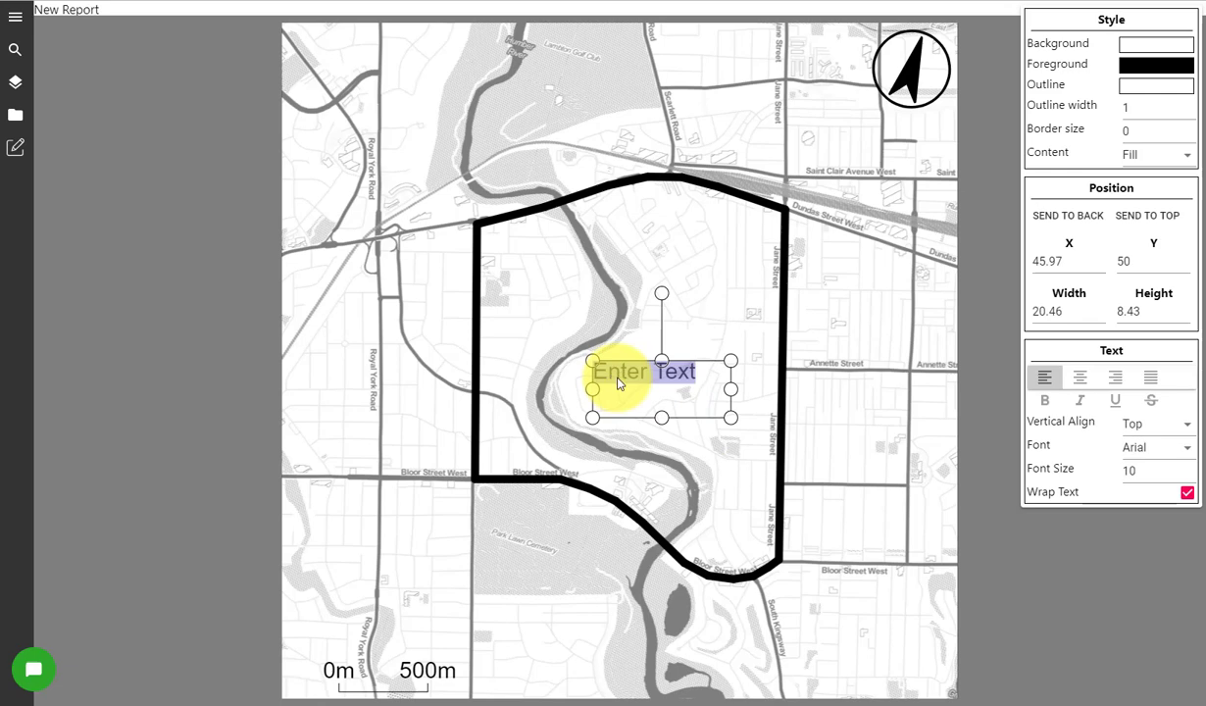
type("Study A")
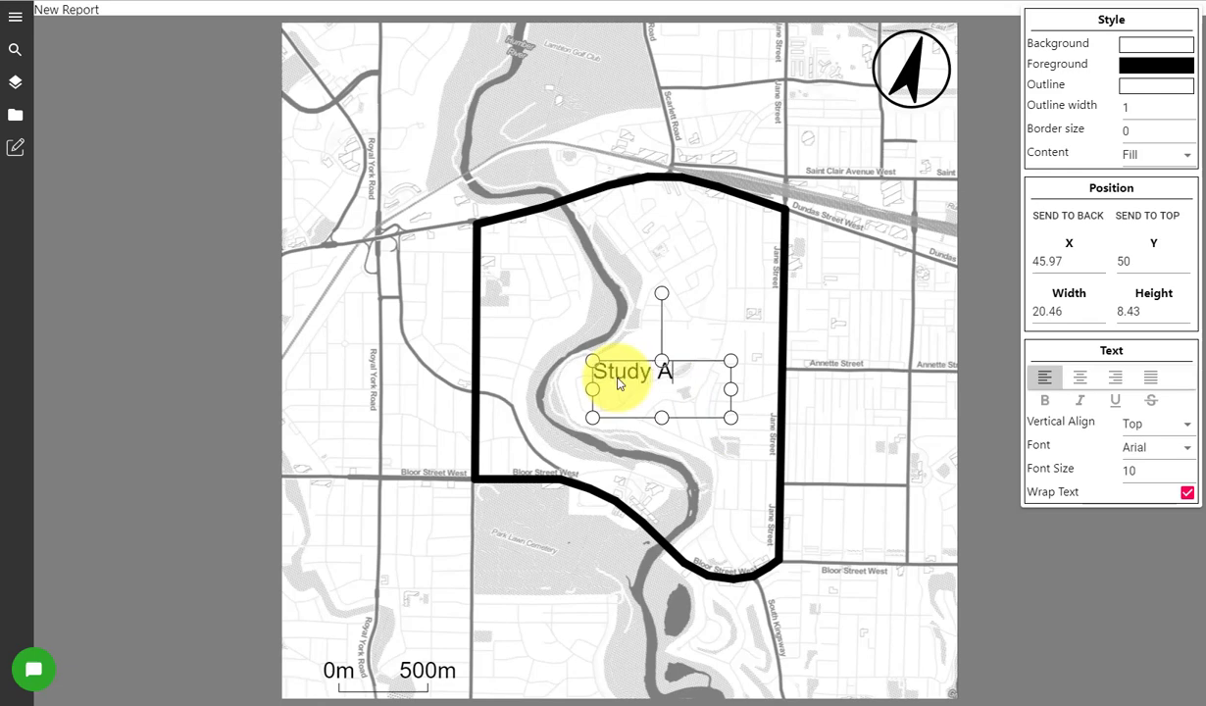
key("ctrl+a")
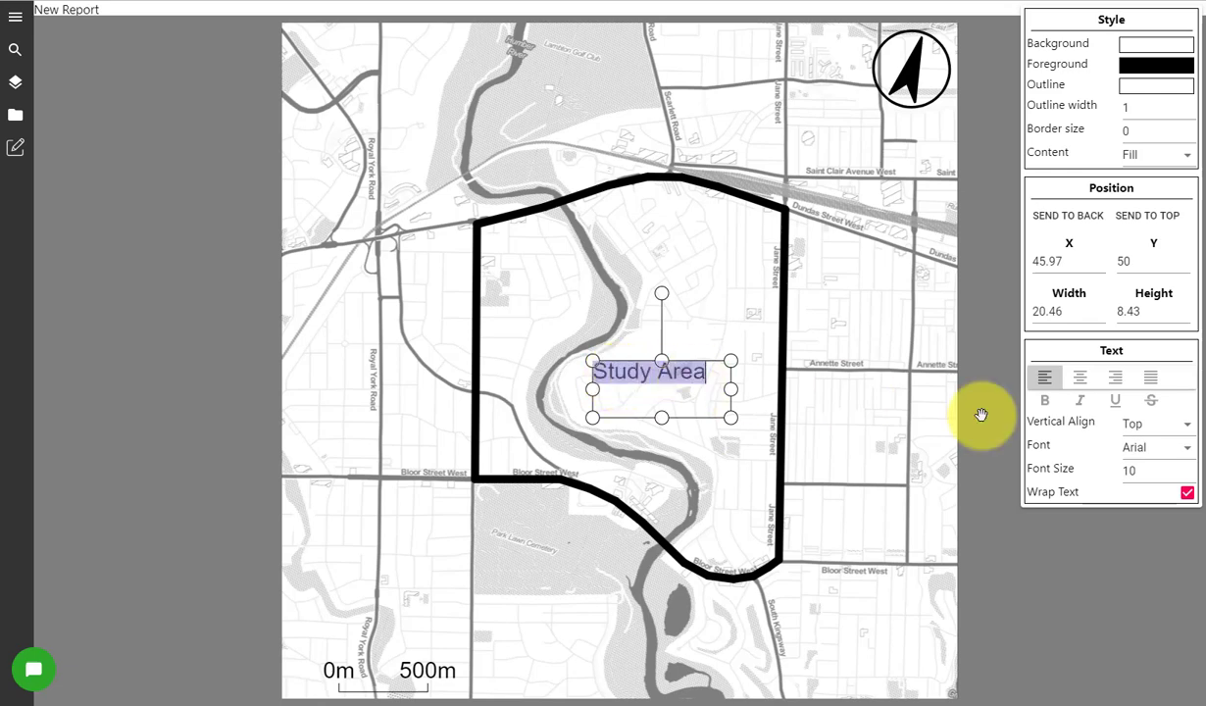
left_click(1045, 401)
left_click(1092, 388)
left_click(1091, 554)
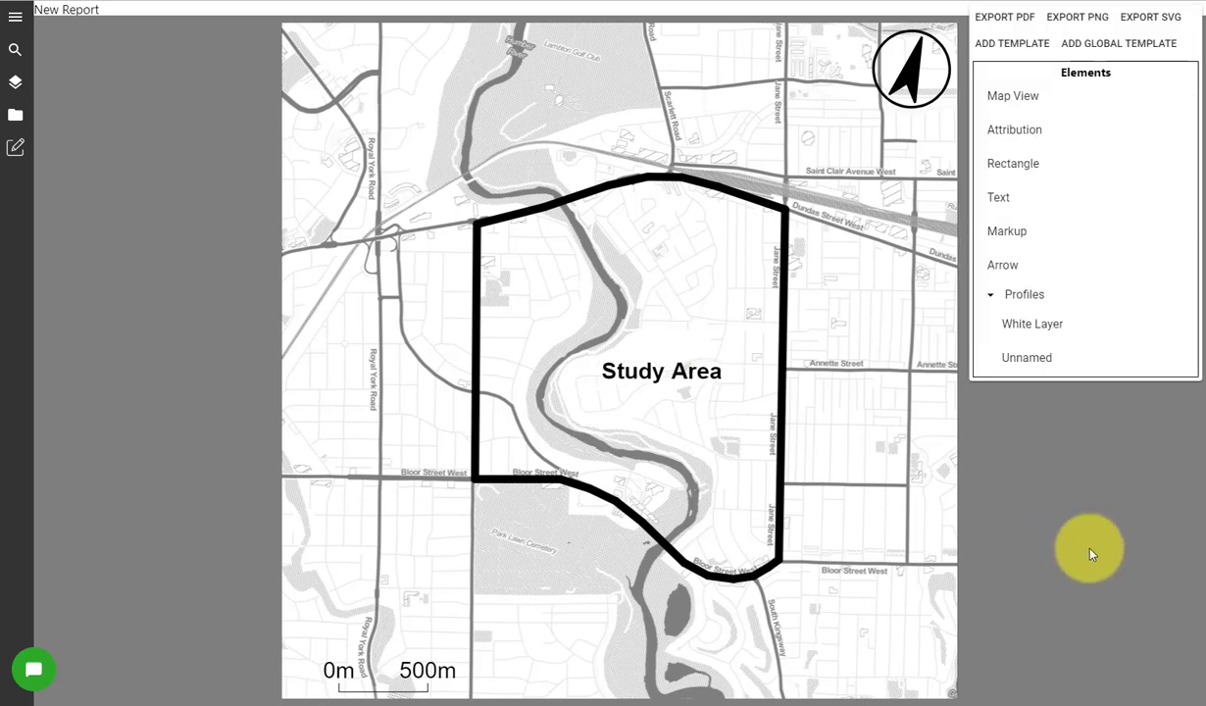
- Set the Study Area label's font size to 12
left_click(657, 371)
type("12")
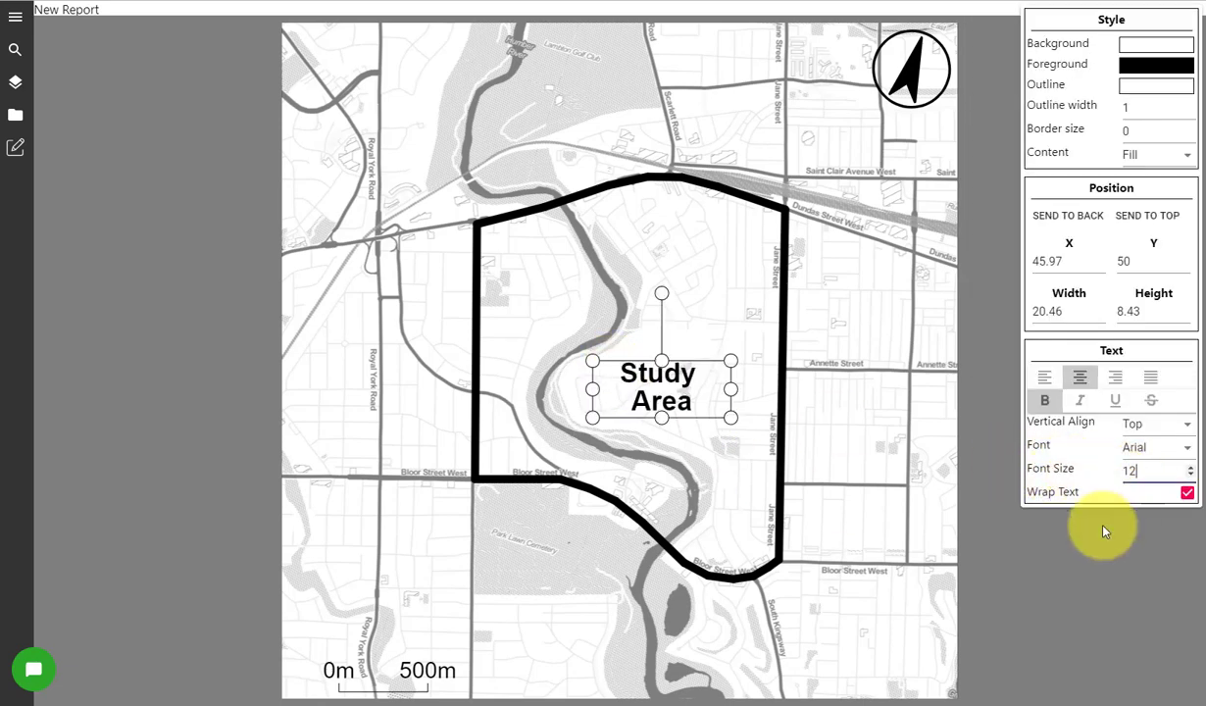
left_click(1073, 588)
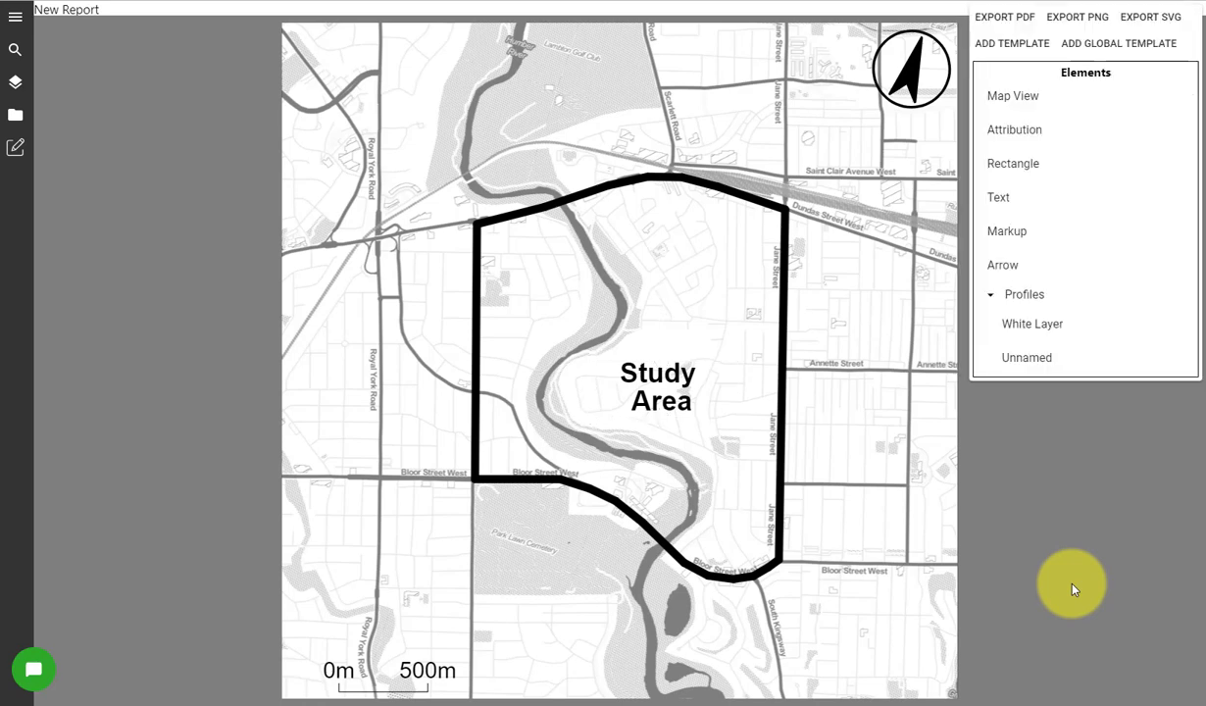